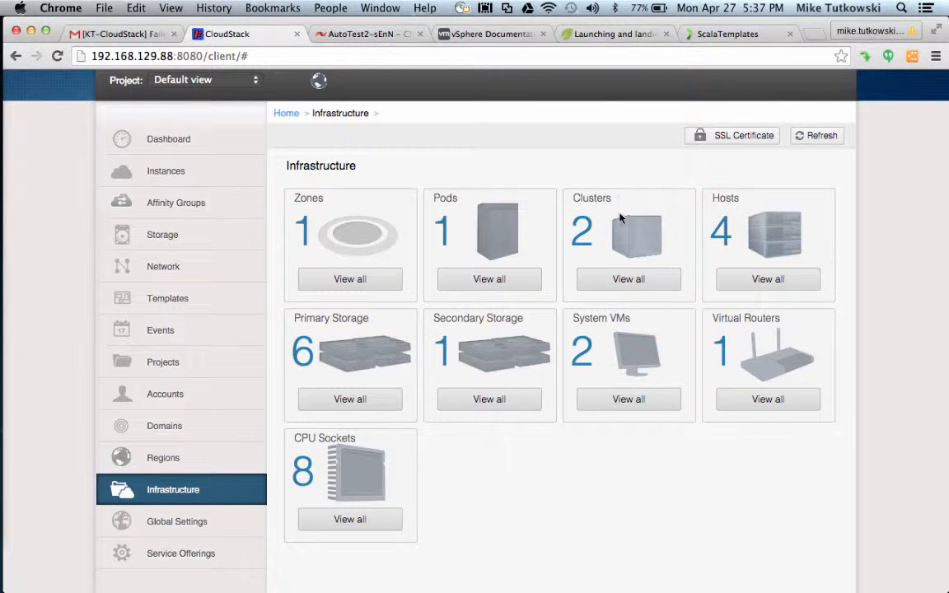
Open Cluster1's host list, showing XenServer-6.2-1 and XenServer-6.2-2 both Up.
left_click(624, 280)
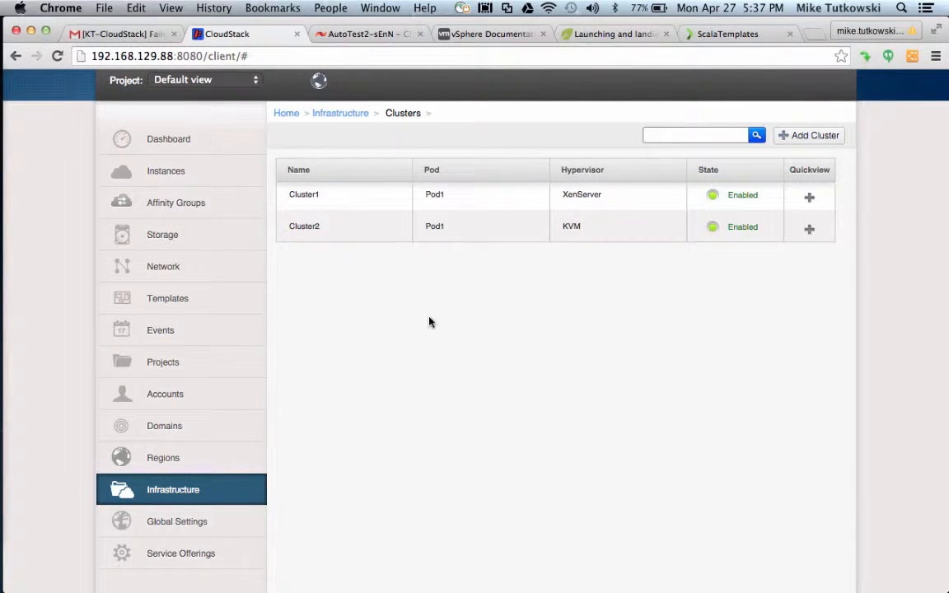
left_click(304, 195)
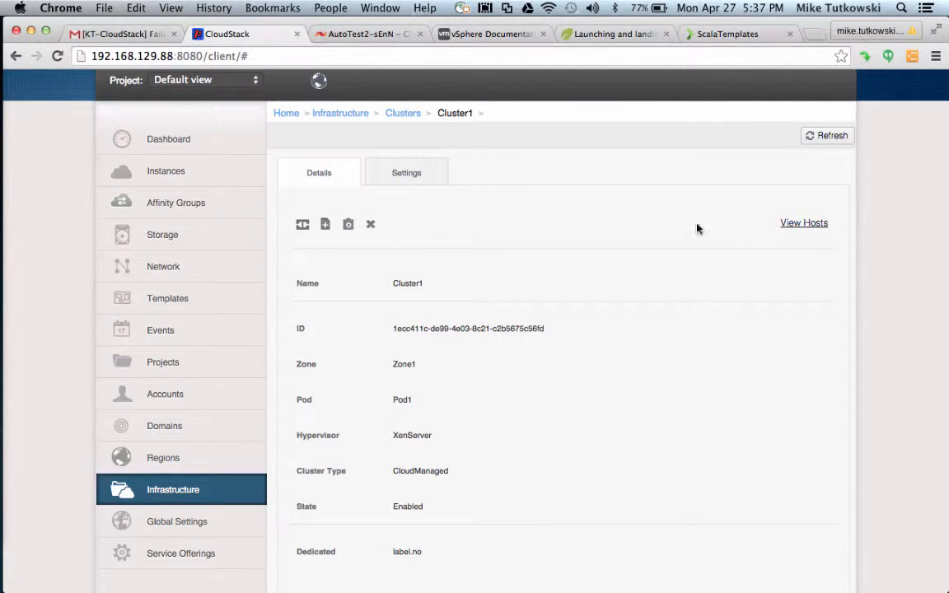
left_click(801, 224)
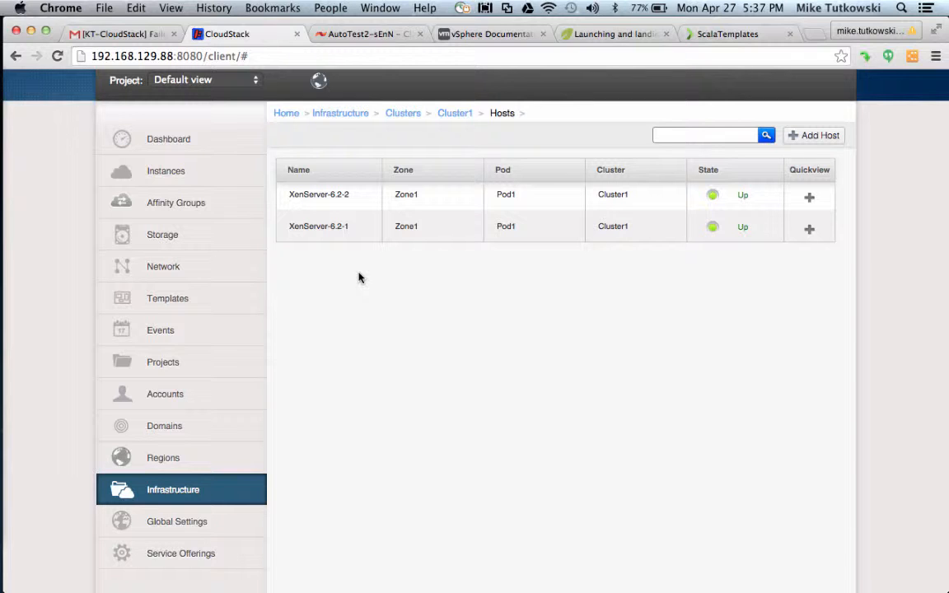
In XenCenter, view XenServer-6.2-1, then XenServer-6.2-2, then Pool_1's overview with its SolidFire repositories.
mouse_move(3, 352)
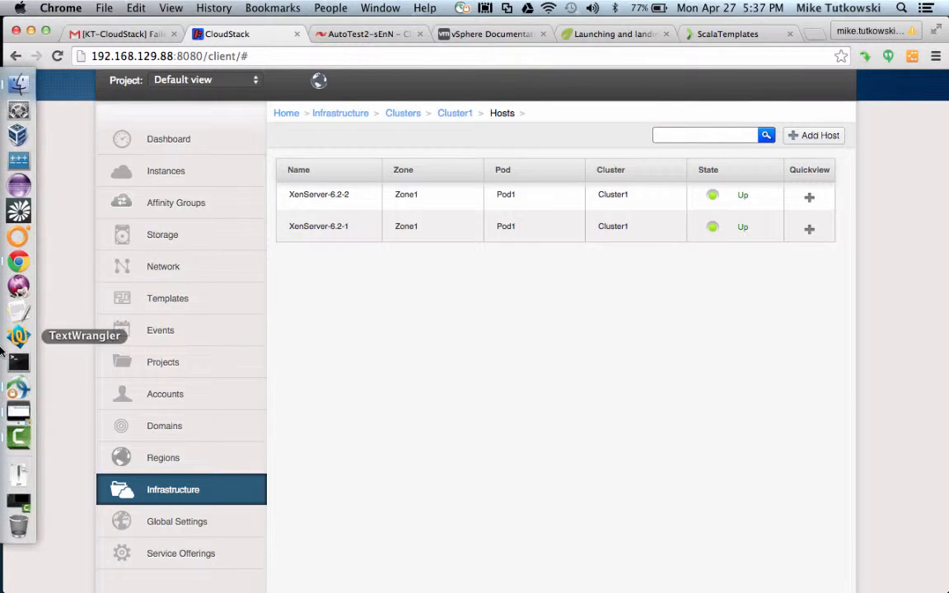
left_click(19, 416)
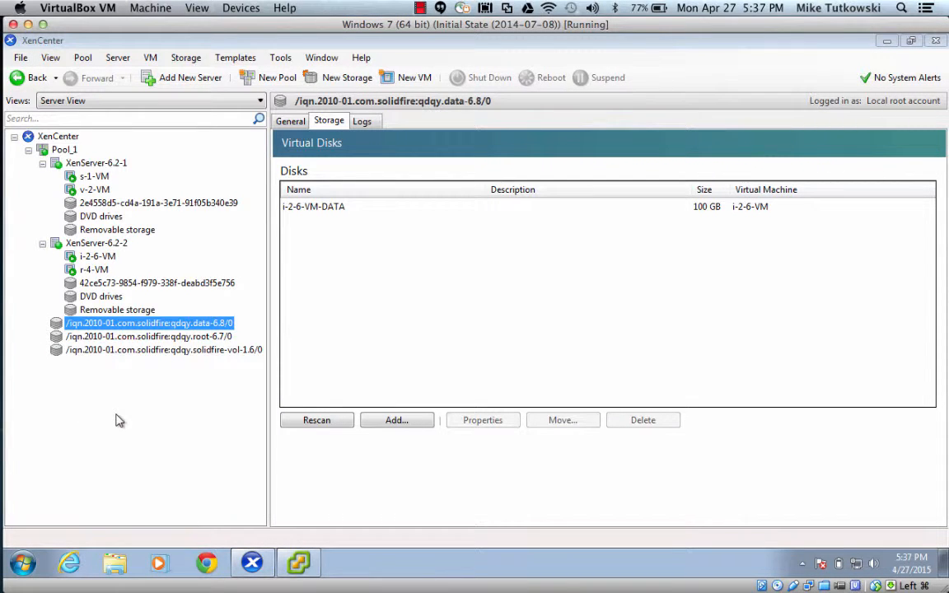
left_click(107, 166)
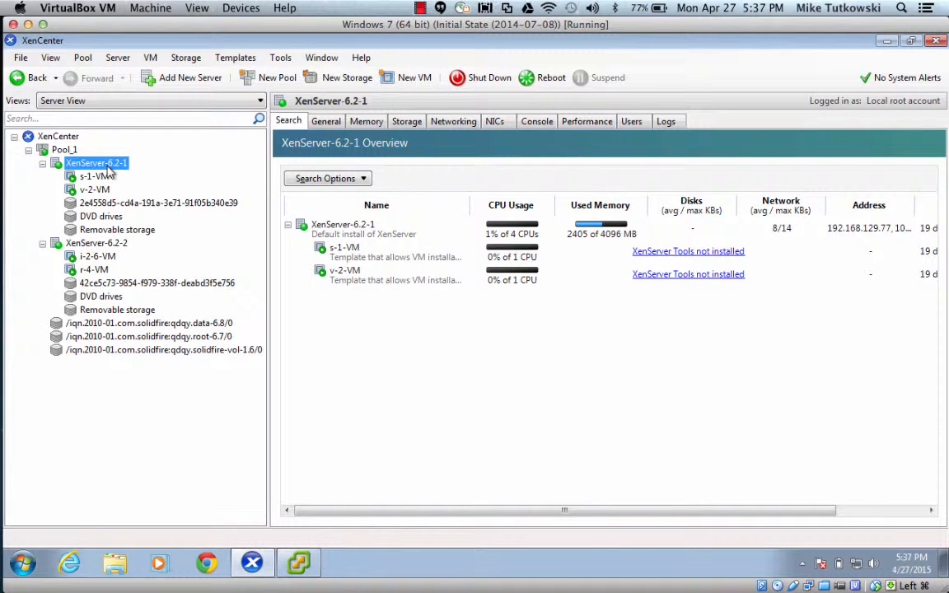
left_click(104, 244)
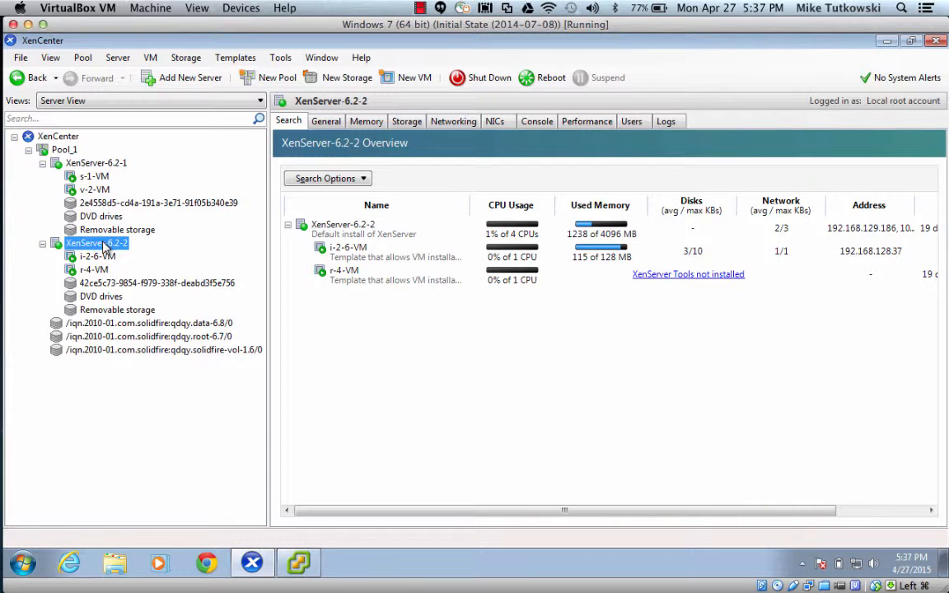
left_click(66, 151)
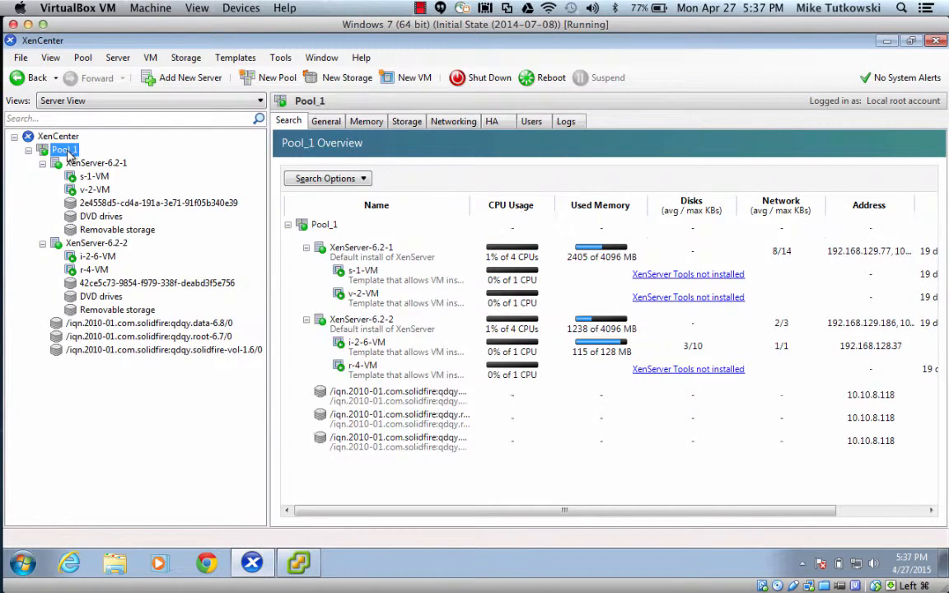
left_click(419, 10)
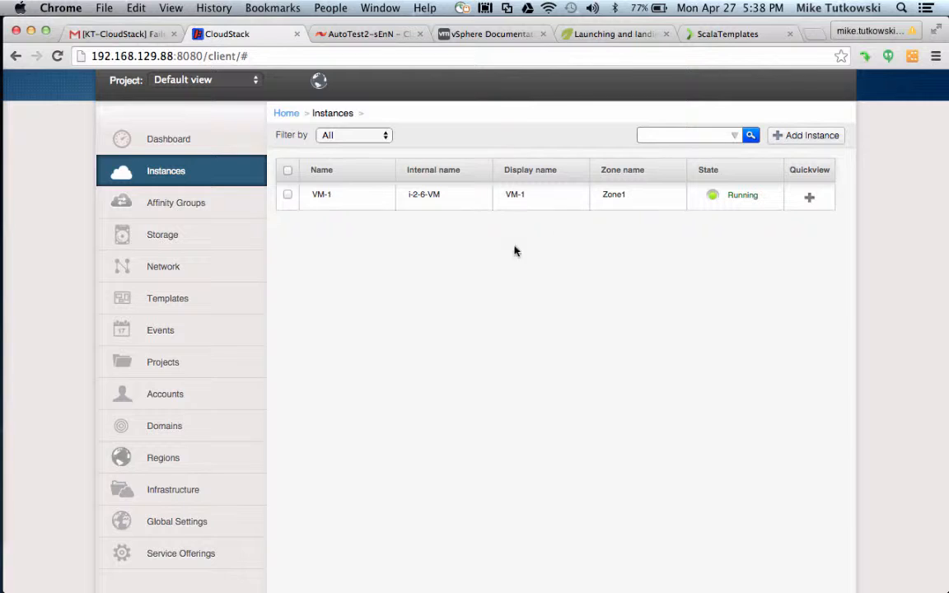
Open VM-1's details and highlight its SF CO 1 compute offering.
left_click(322, 195)
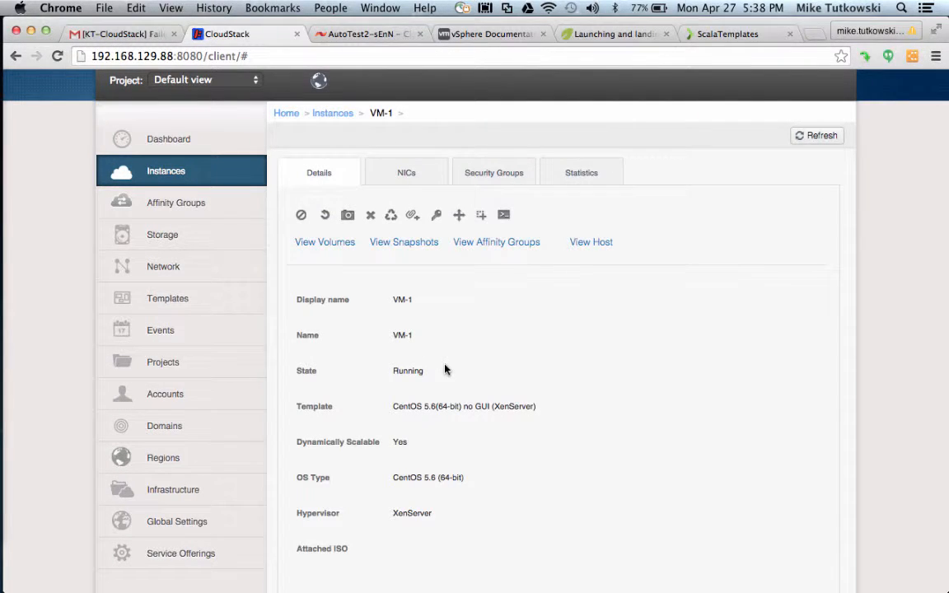
scroll(445, 369, "down", 3)
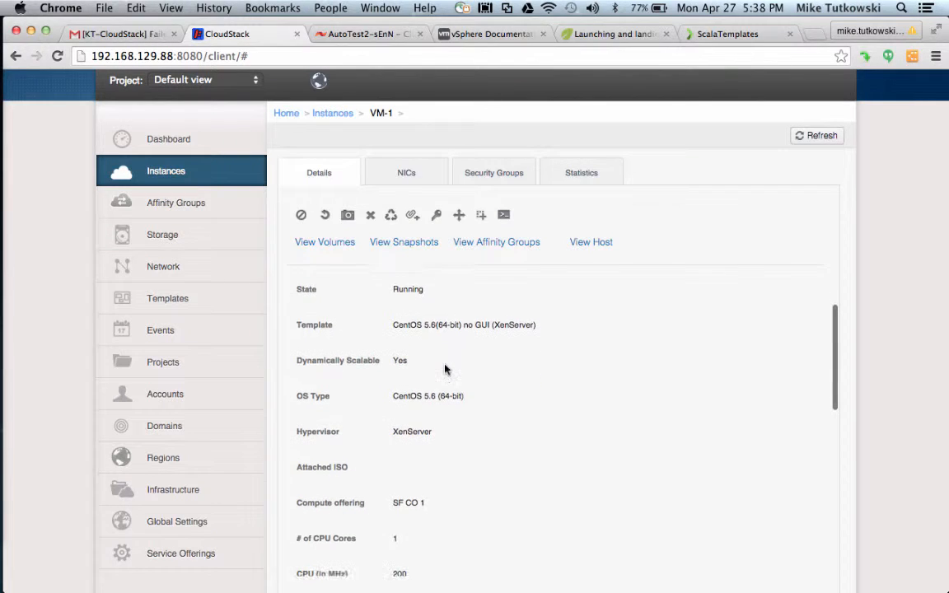
scroll(445, 370, "down", 1)
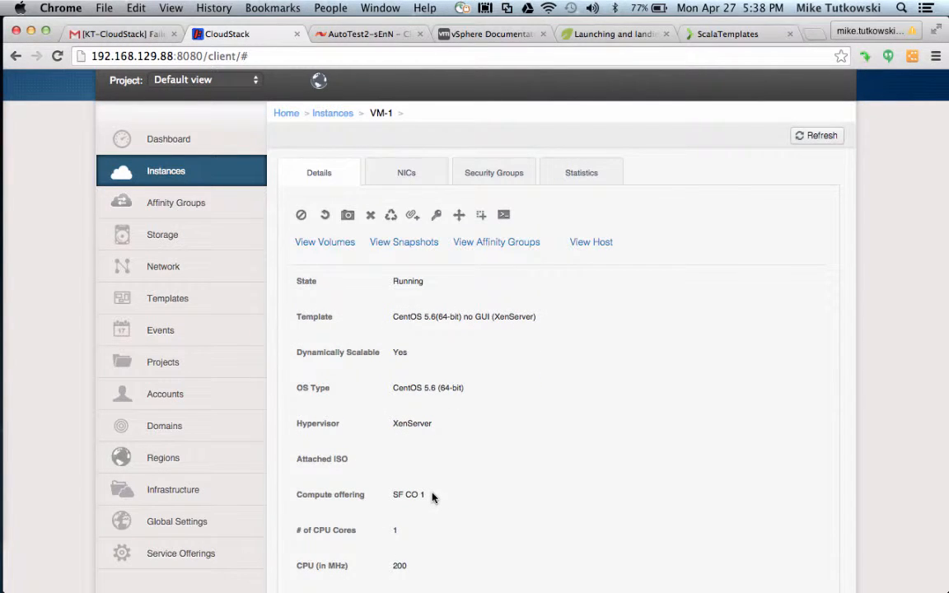
left_click_drag(432, 493, 394, 495)
Open VM-1's DATA-6 volume and highlight its SF DO 1 disk offering and 100.00 GB size.
left_click(337, 250)
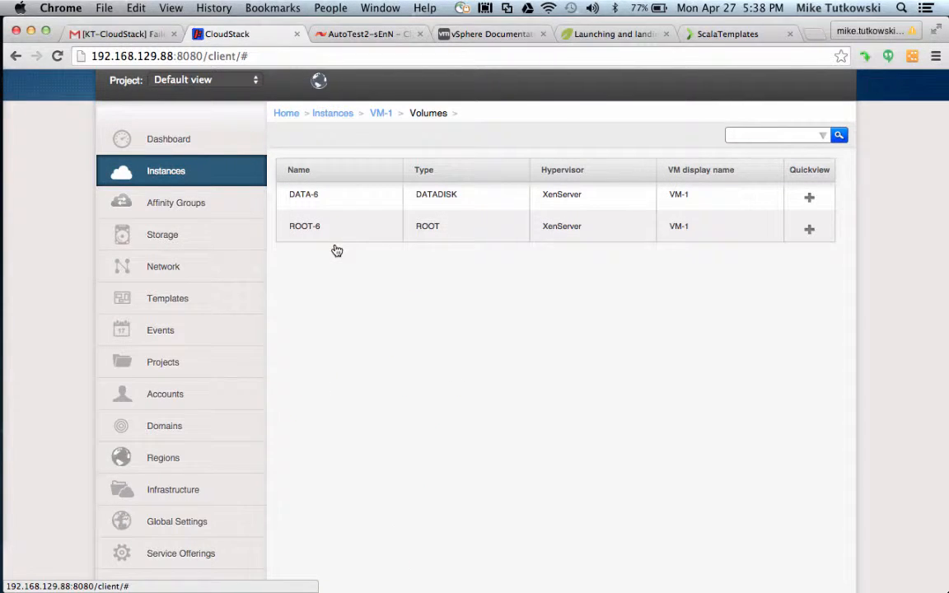
left_click(311, 201)
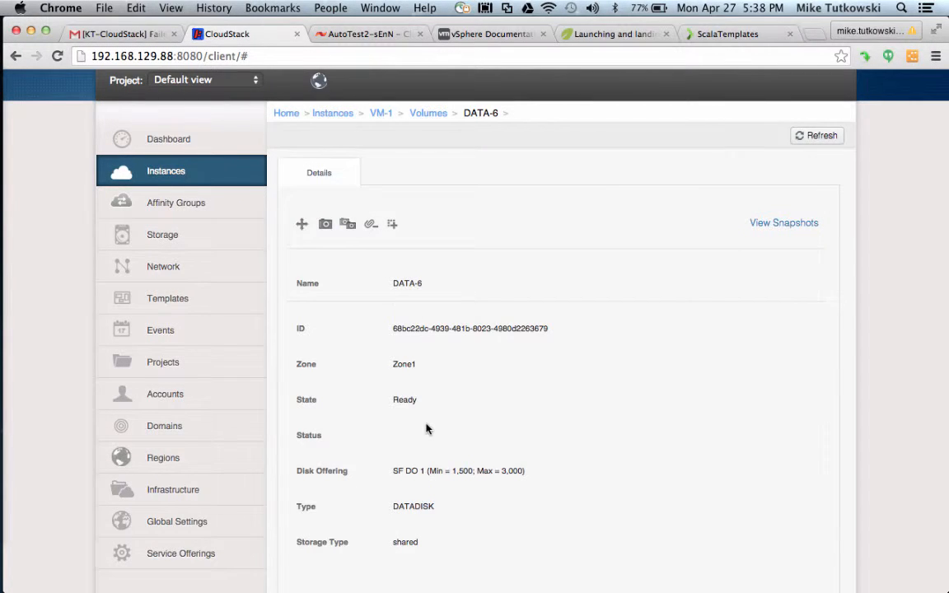
scroll(427, 428, "down", 2)
scroll(427, 428, "down", 2)
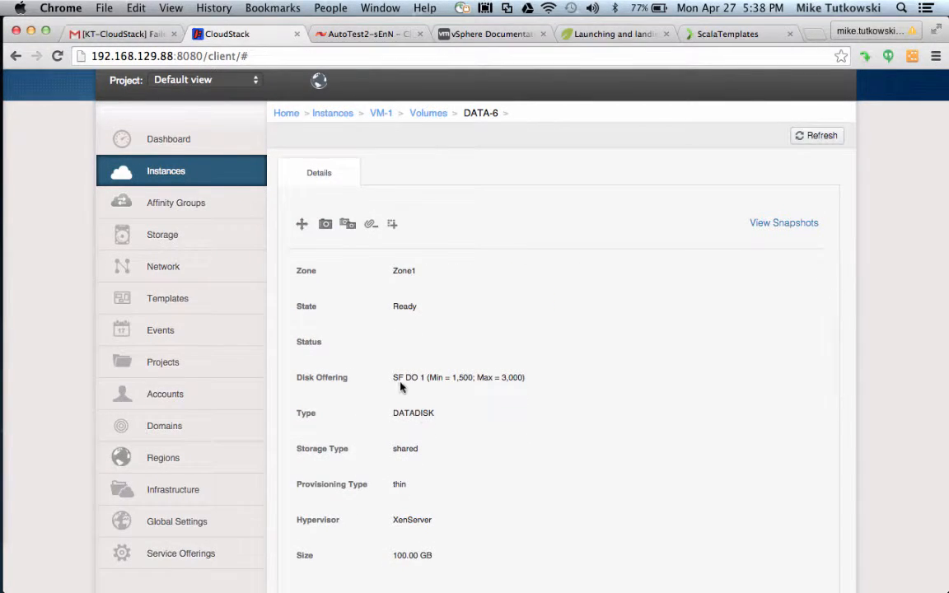
left_click_drag(393, 379, 524, 383)
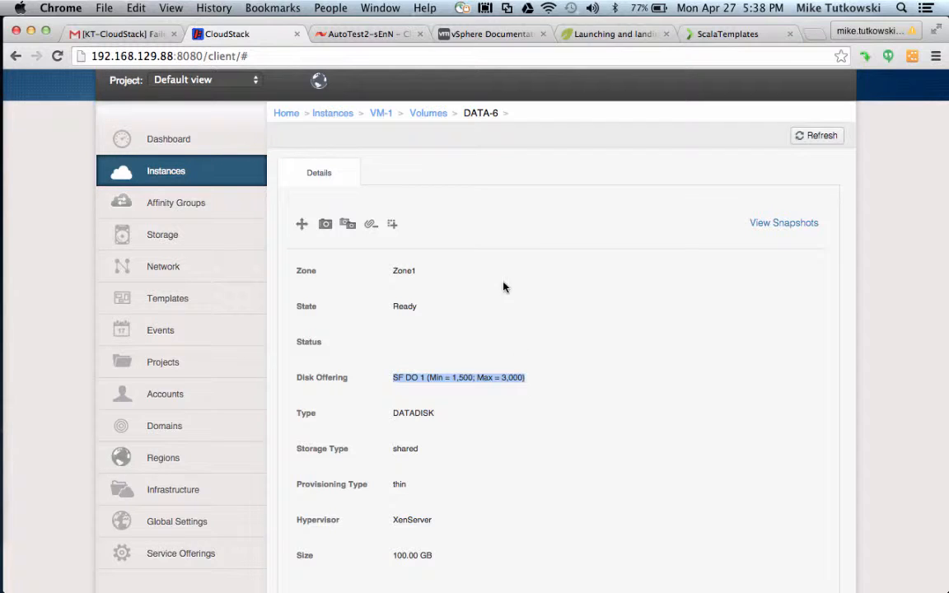
mouse_move(3, 381)
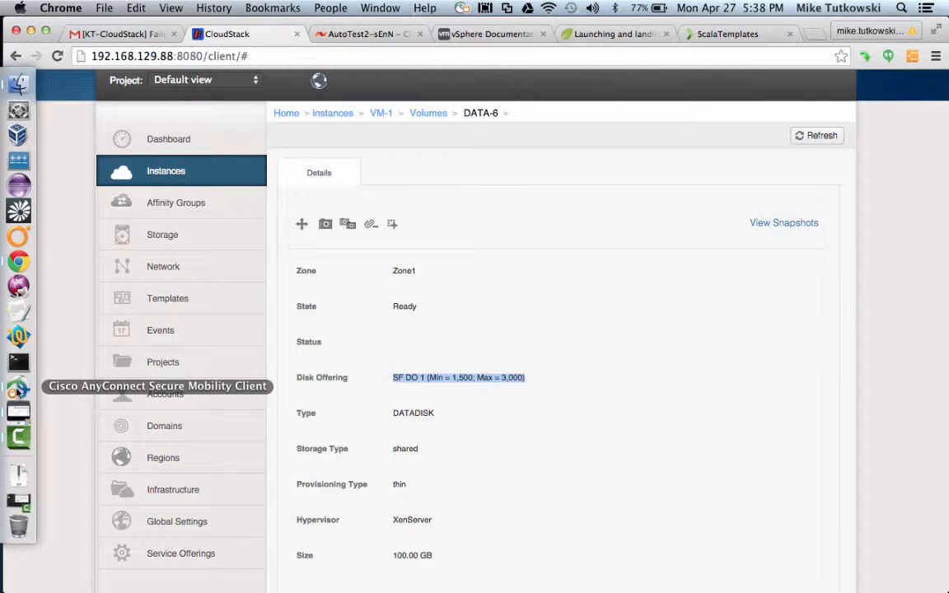
left_click(18, 435)
Open the SF CO 1 compute offering to check Min IOPS 500 and Max IOPS 1000.
left_click(420, 8)
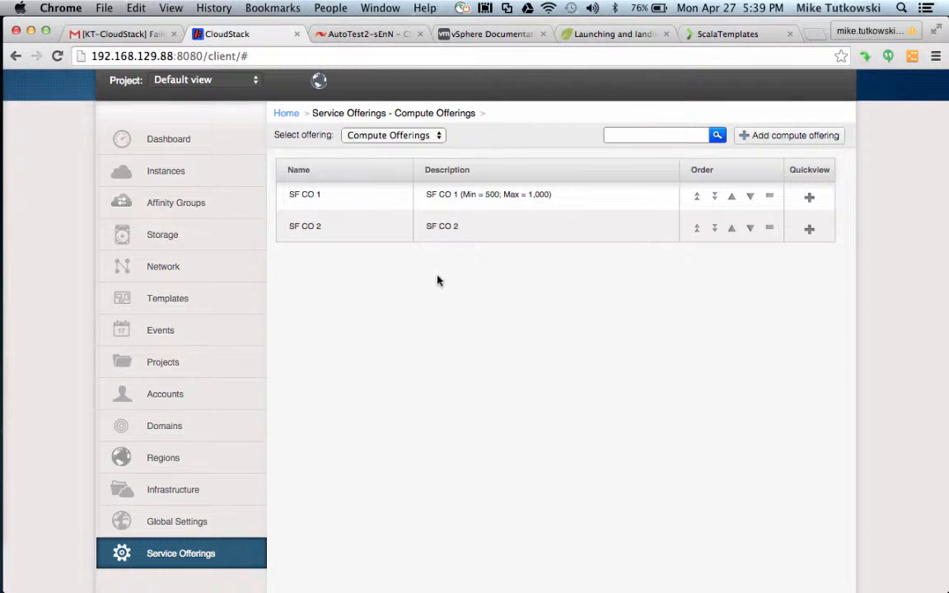
left_click(313, 201)
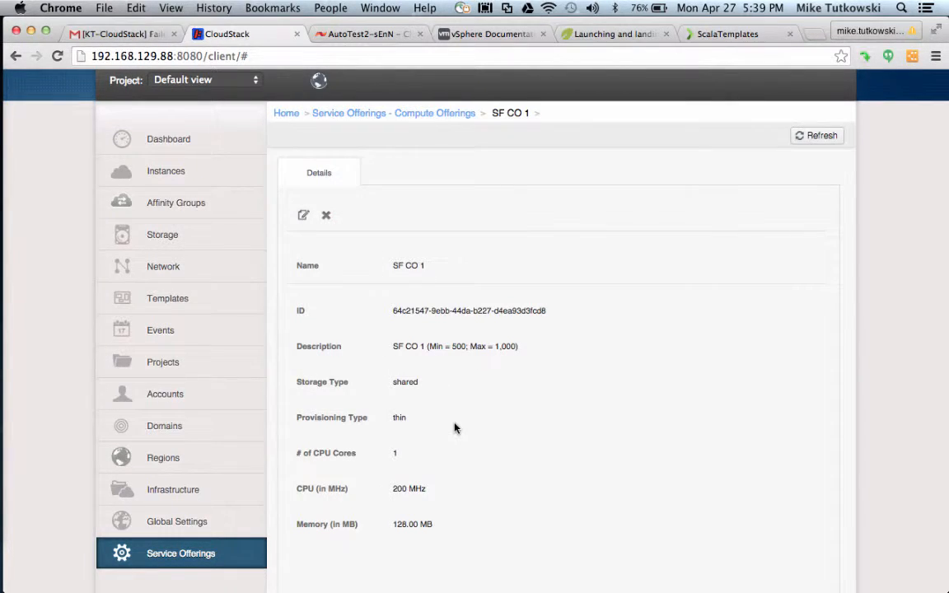
scroll(454, 428, "down", 3)
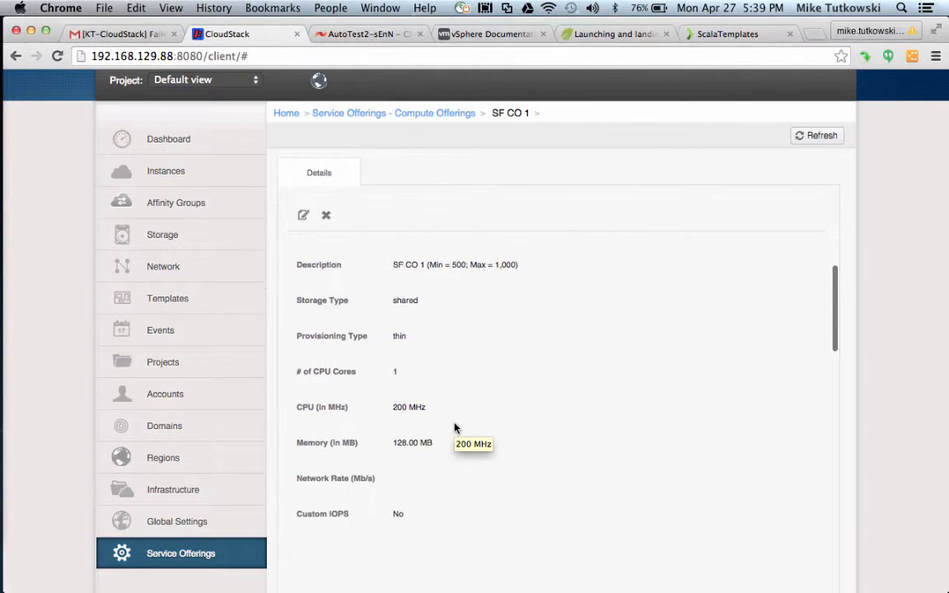
scroll(454, 427, "down", 1)
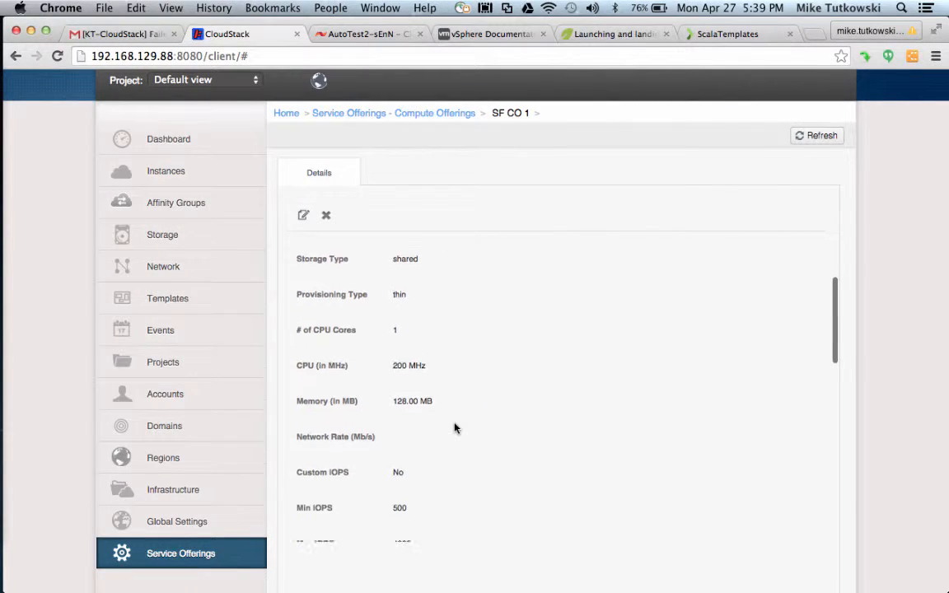
scroll(454, 427, "down", 2)
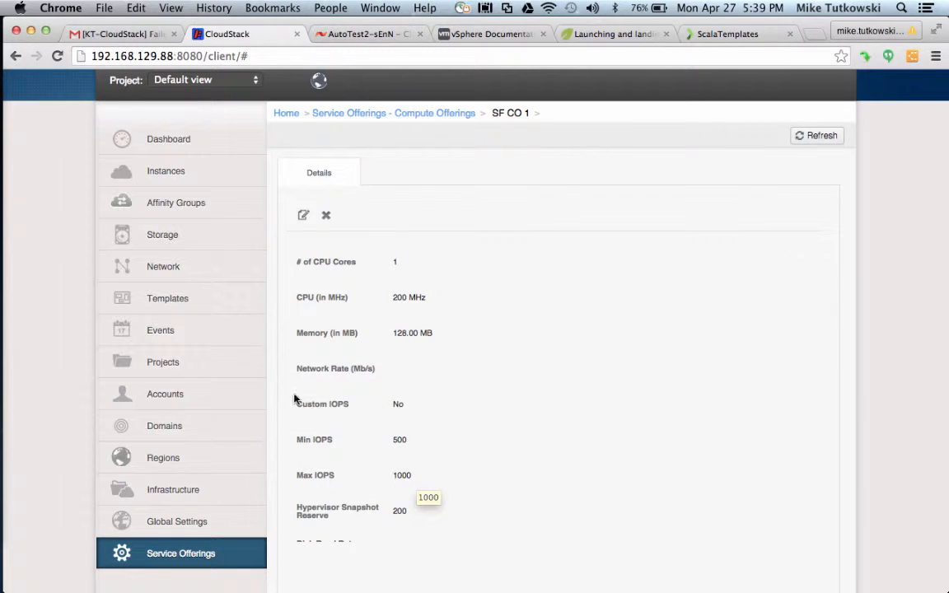
Check the CentOS 5.6 (64-bit) no GUI template's 20.00 GB size, then return to Service Offerings.
left_click(208, 305)
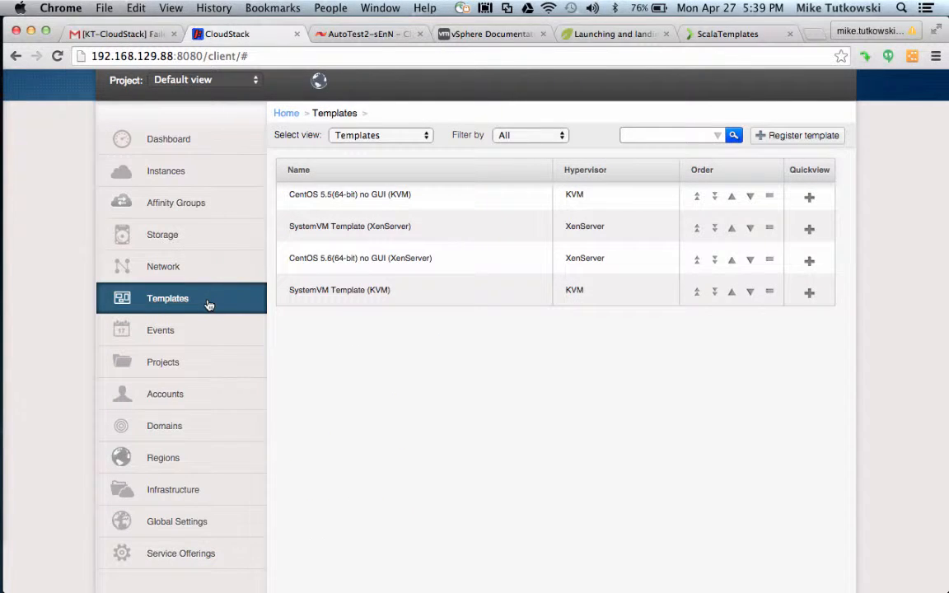
left_click(356, 260)
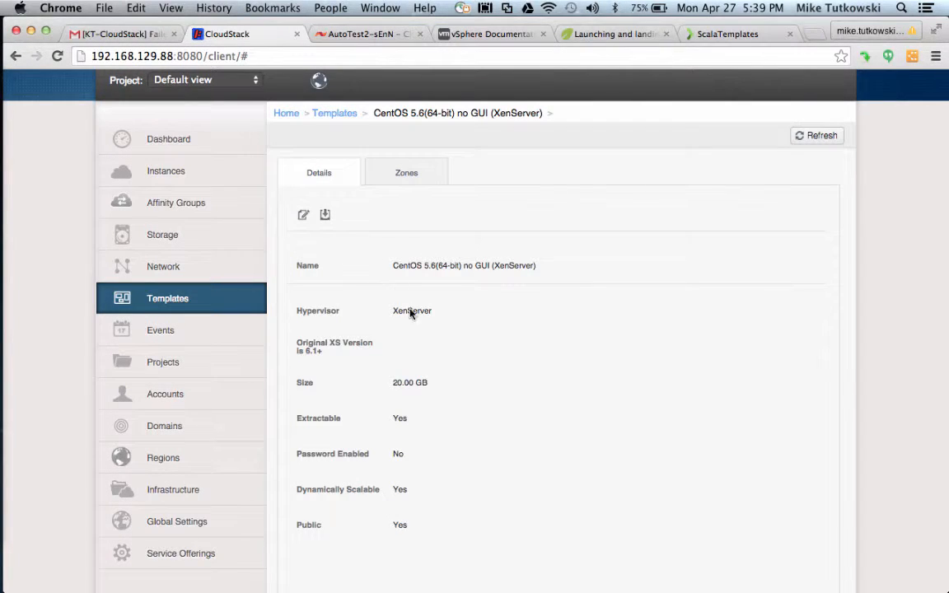
left_click_drag(425, 385, 393, 386)
left_click(165, 568)
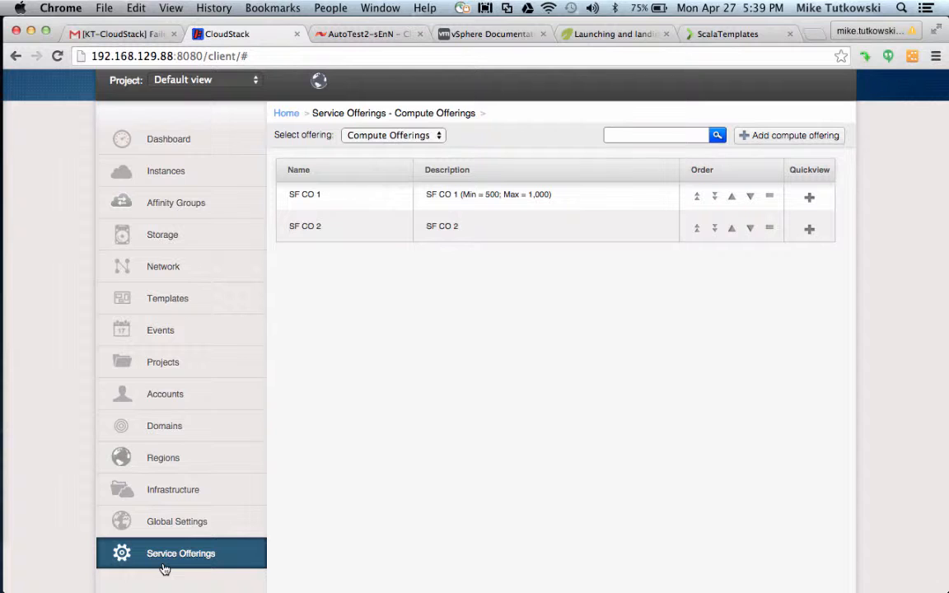
Open disk offering SF DO 1 and highlight its 100 GB size, Min IOPS 1500 and Max IOPS 3000.
left_click(401, 135)
left_click(402, 161)
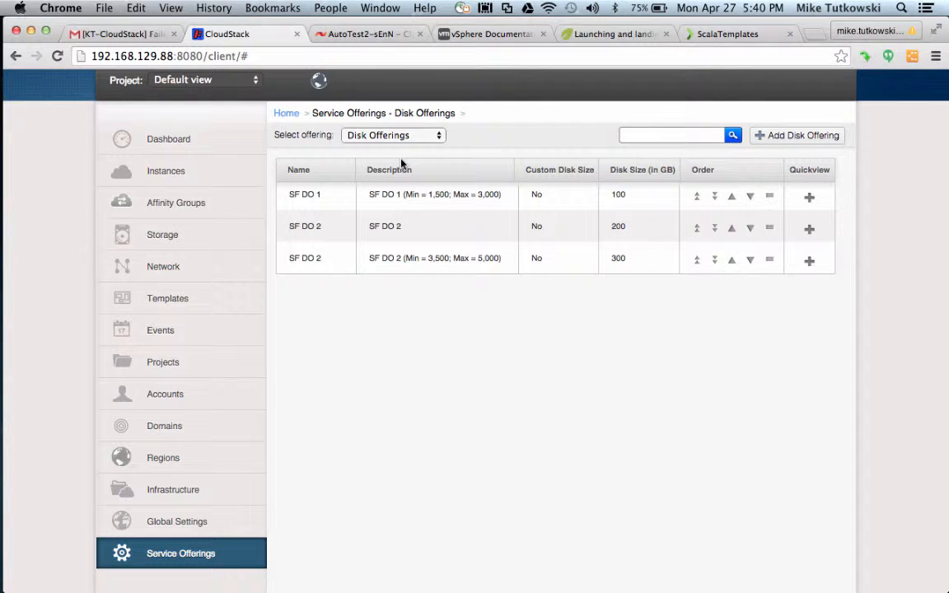
left_click(315, 199)
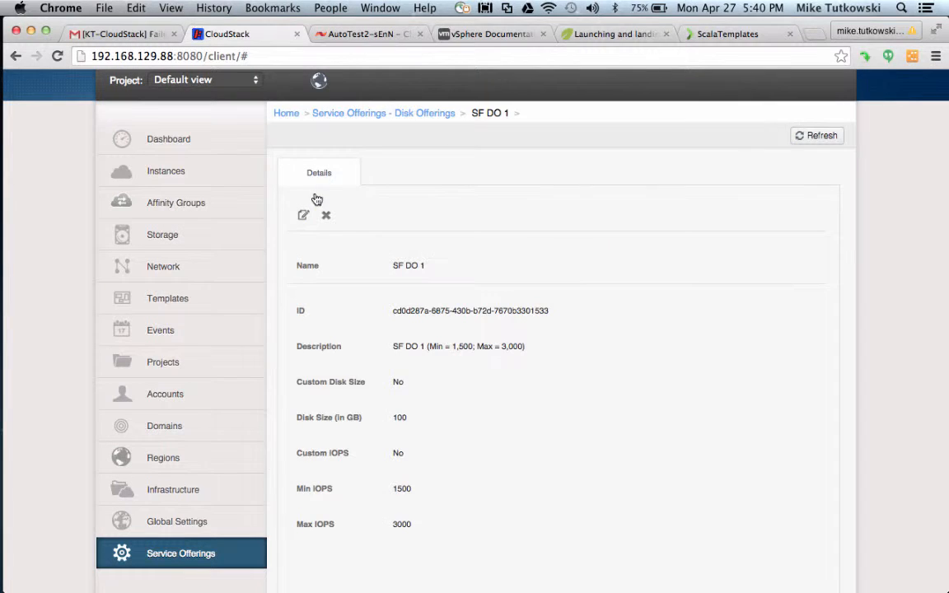
scroll(449, 432, "down", 3)
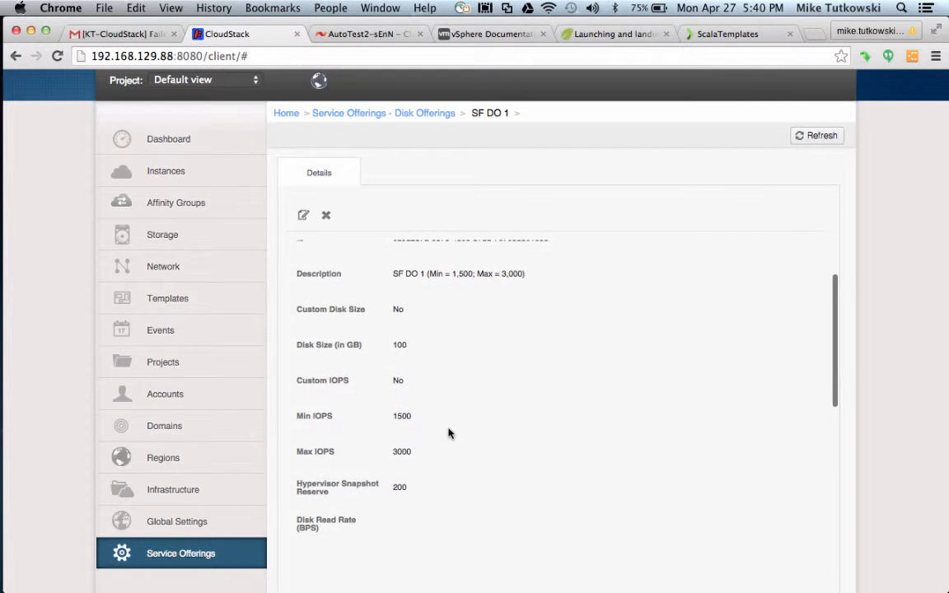
double_click(399, 349)
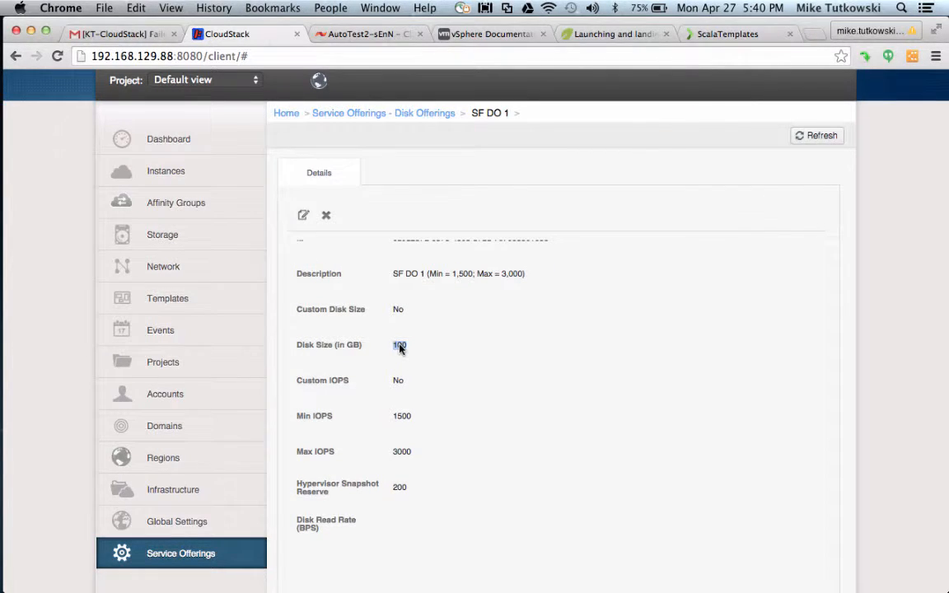
double_click(403, 417)
double_click(403, 452)
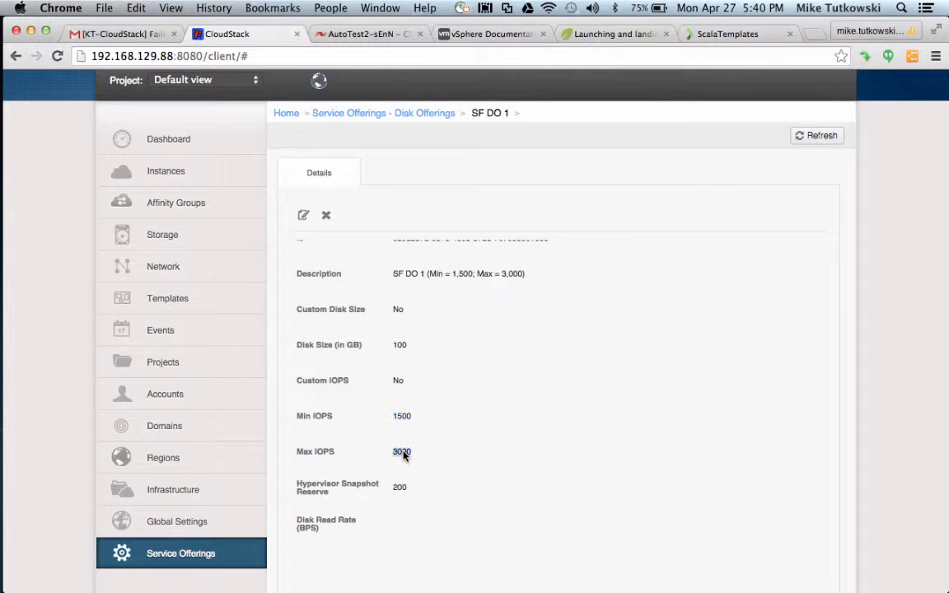
Stop the Camtasia 2 screen recording from the menu-bar recording controls.
left_click(16, 434)
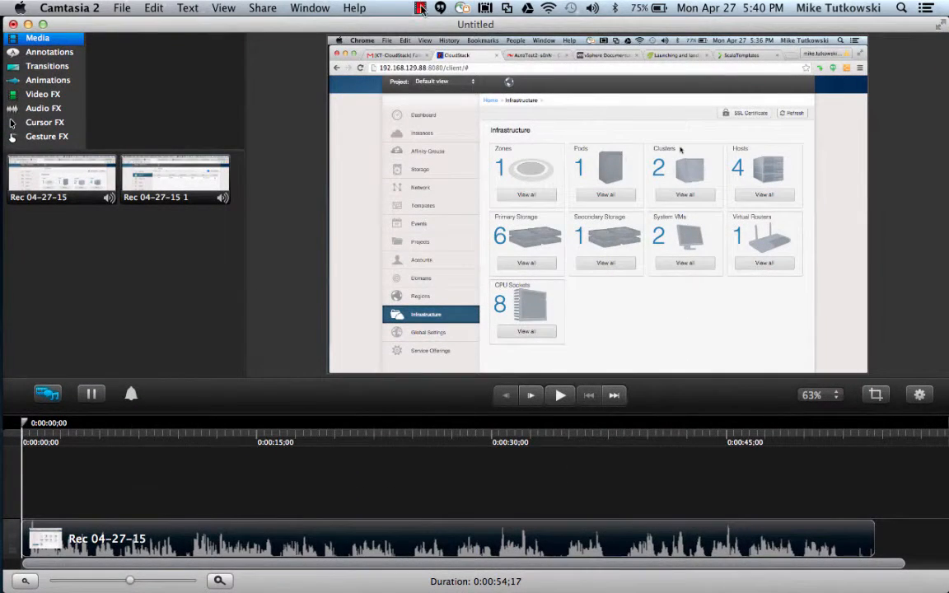
left_click(420, 8)
left_click(394, 25)
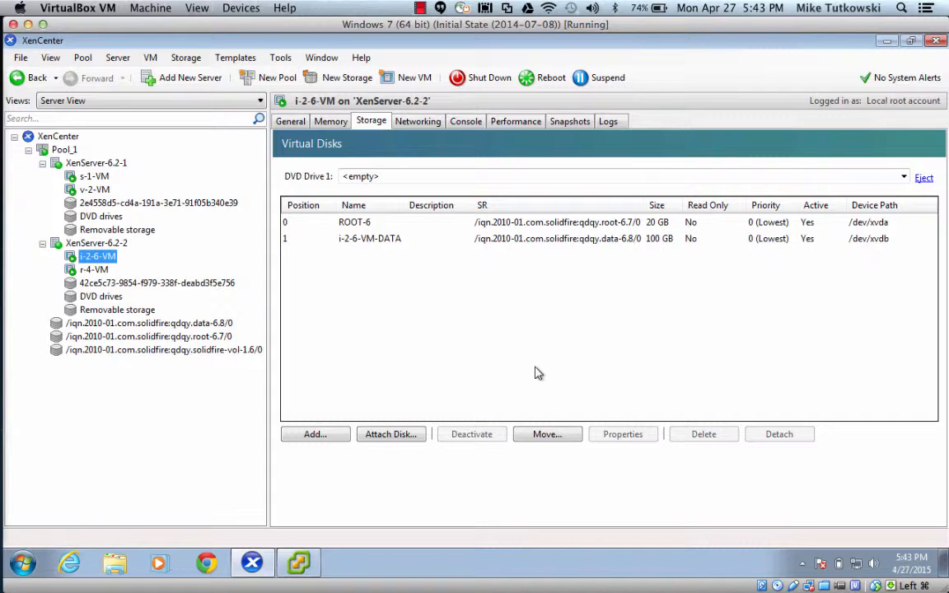
Select i-2-6-VM's ROOT-6 (20 GB) and i-2-6-VM-DATA (100 GB) disks, then bring up its console.
left_click(521, 224)
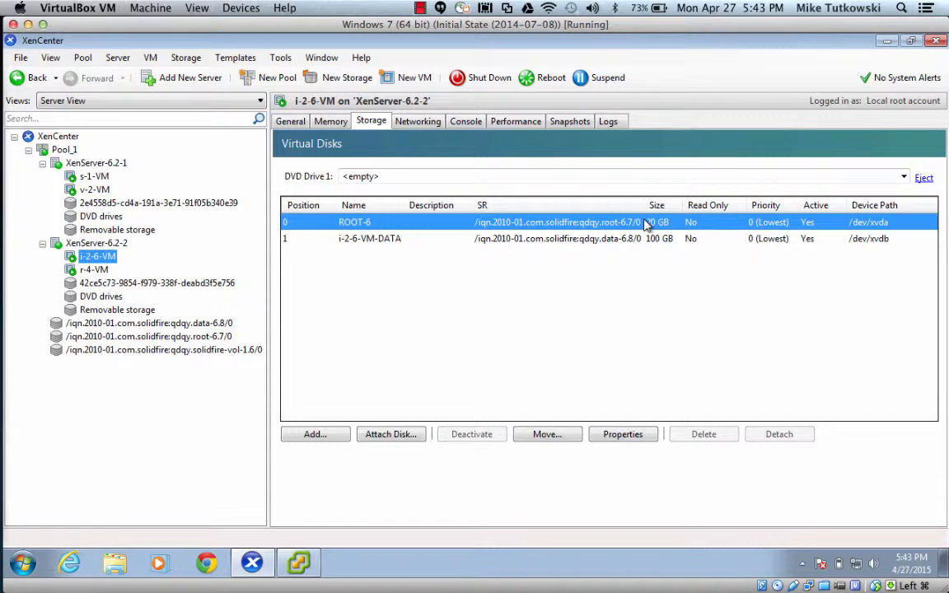
left_click(624, 239)
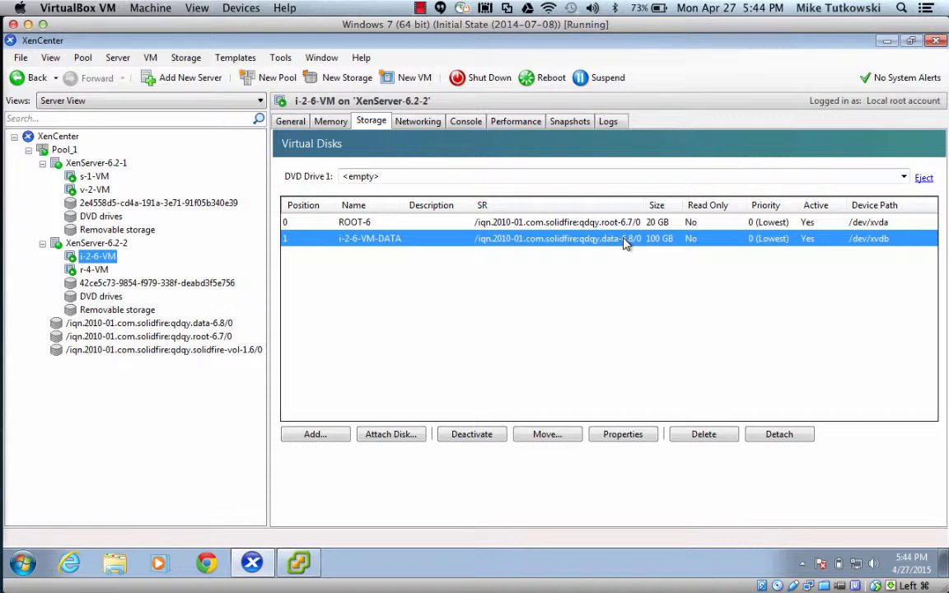
left_click(466, 128)
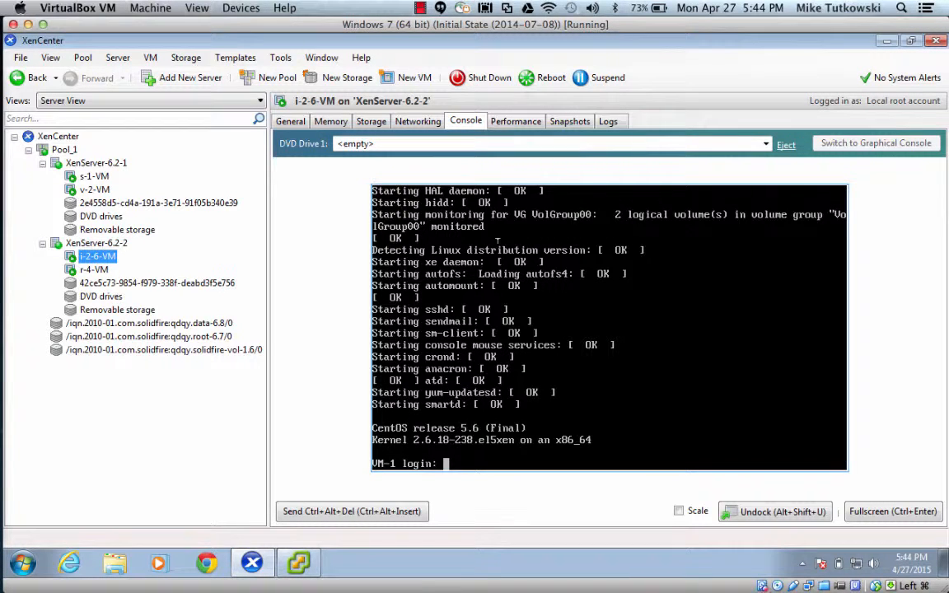
Log into VM-1's console as root.
type("root")
key("Return")
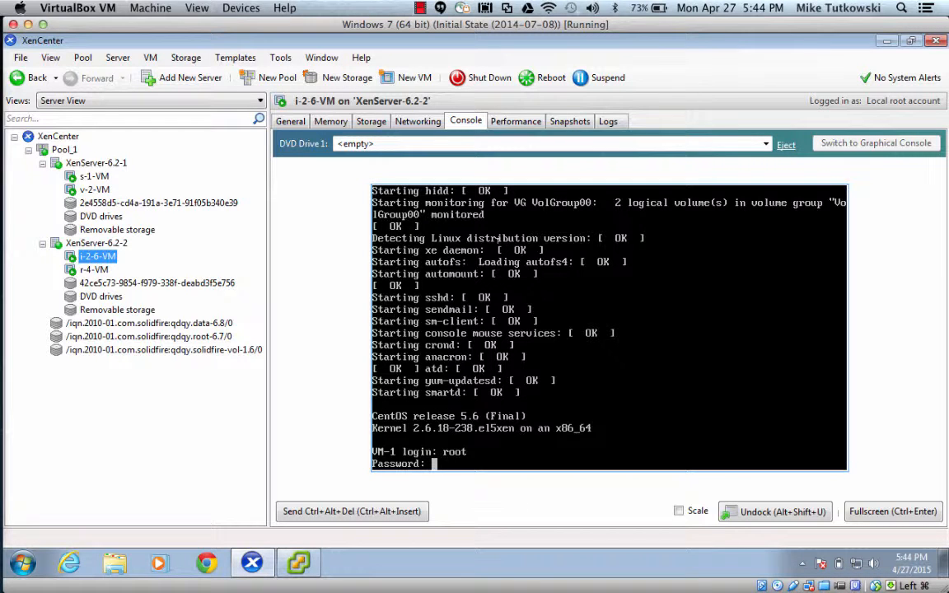
key("Return")
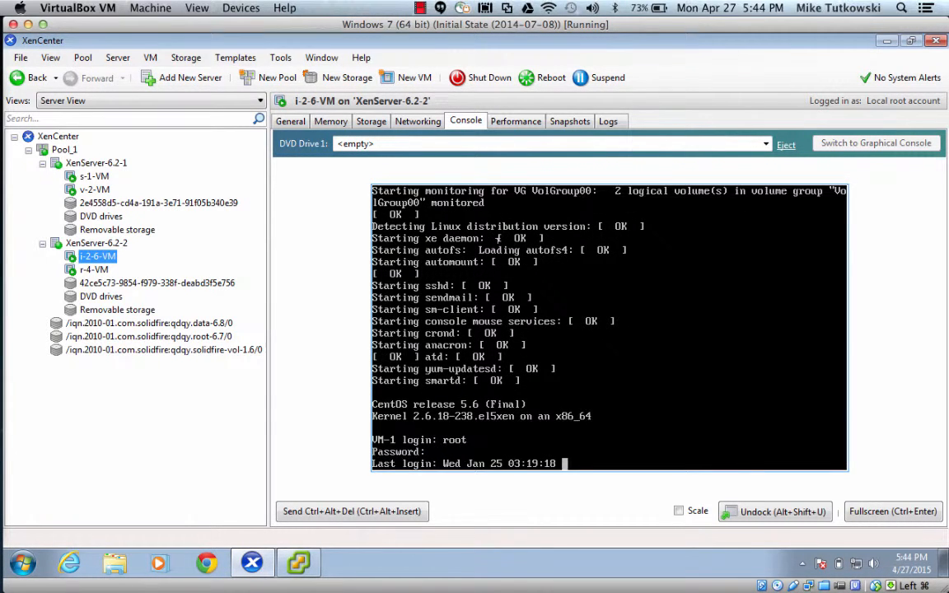
Clear the console and run fdisk -l, showing /dev/xvda and the 107.3 GB /dev/xvdb.
type("clear")
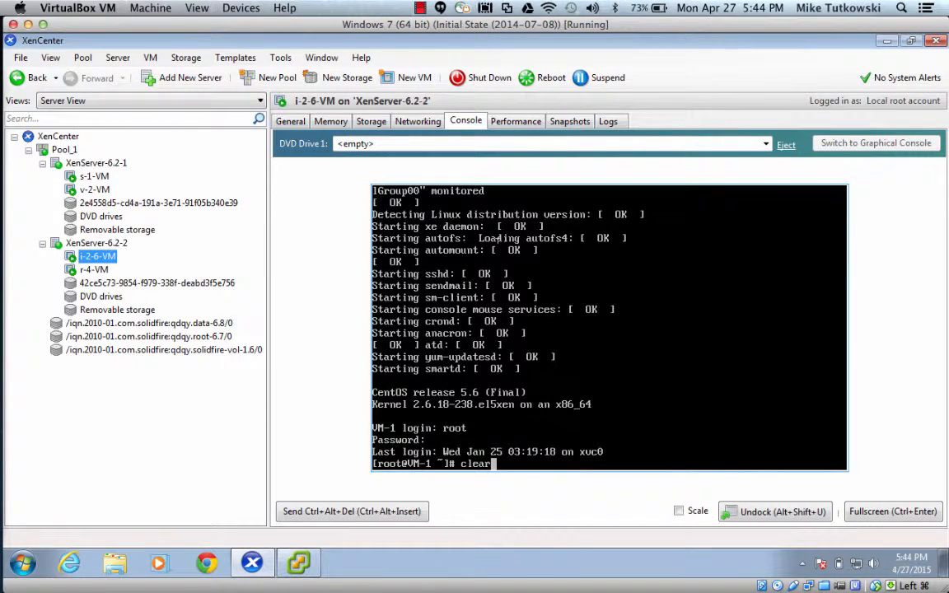
key("Return")
type("fdi")
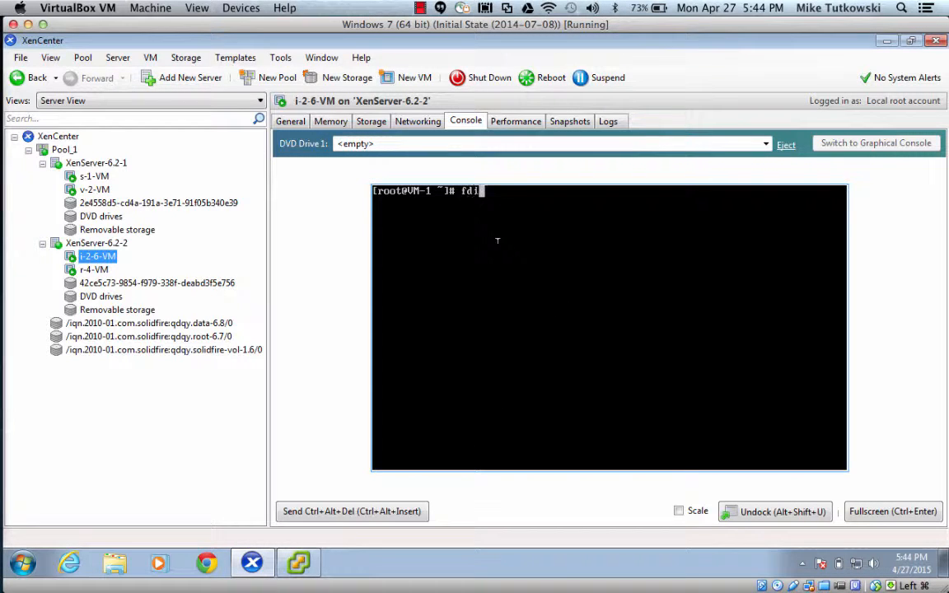
type("sk -l")
key("Return")
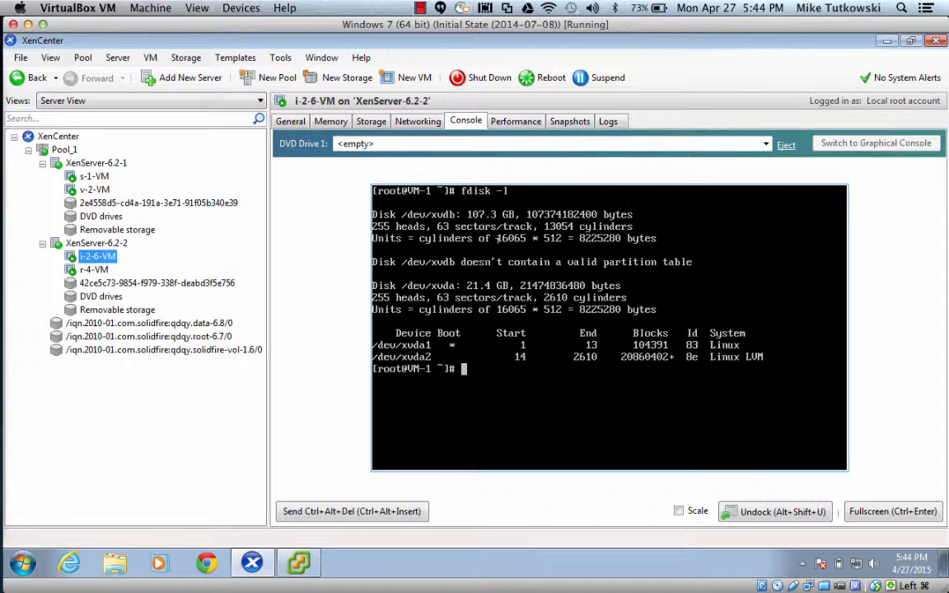
left_click(420, 8)
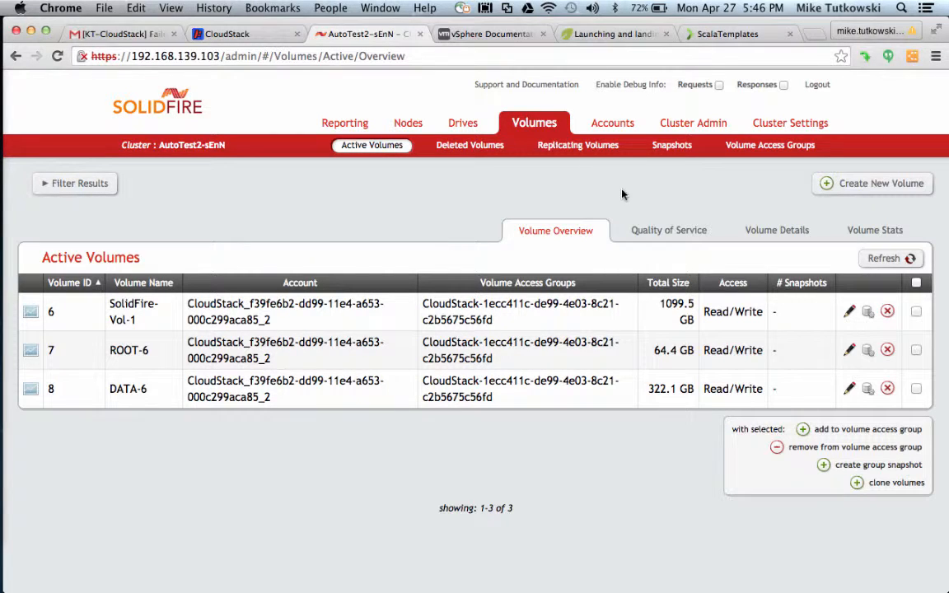
Show the volumes' Quality of Service IOPS: ROOT-6 at 500/1000/1500 and DATA-6 at 1500/3000/4500.
left_click(658, 235)
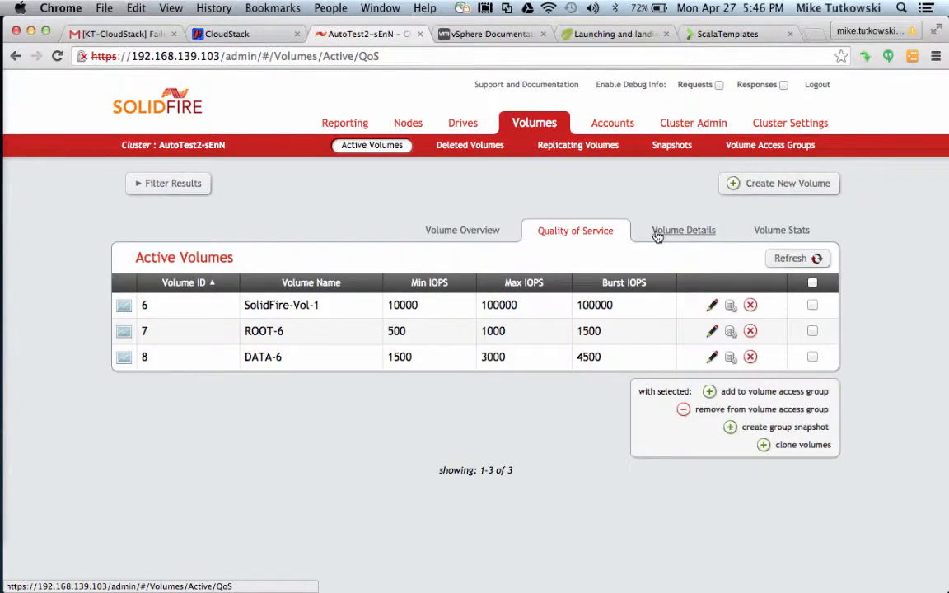
Highlight ROOT-6's 500/1000 and DATA-6's 1500/3000 Min/Max IOPS values in SolidFire.
double_click(395, 328)
double_click(491, 330)
left_click(400, 356)
double_click(401, 357)
double_click(492, 357)
Bring Camtasia 2 to the front and stop the screen recording.
mouse_move(14, 415)
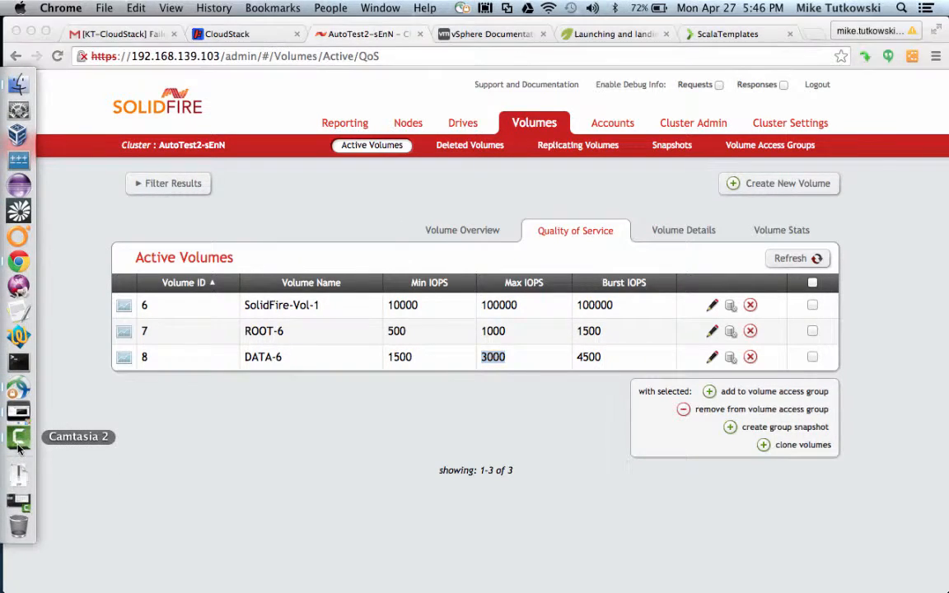
left_click(18, 445)
left_click(420, 8)
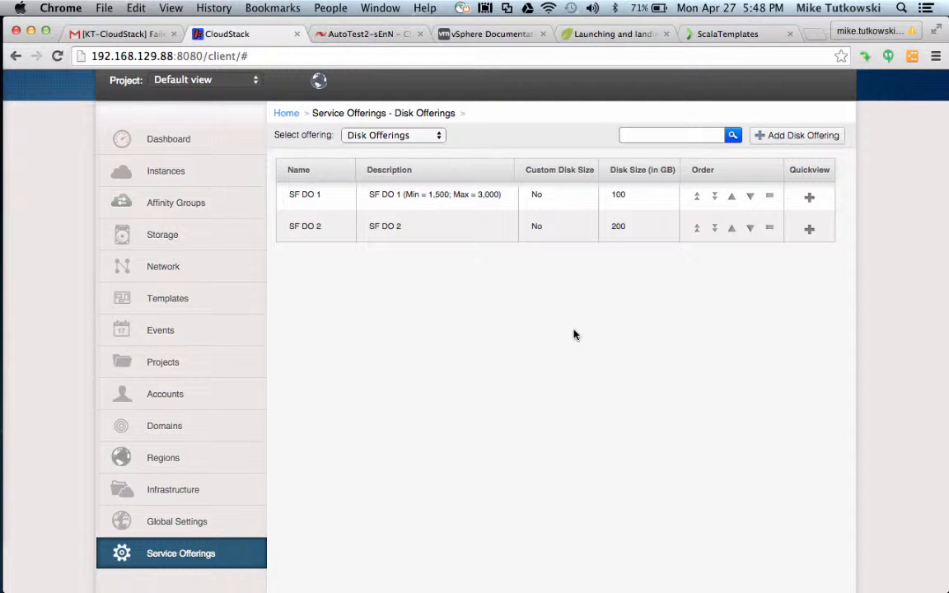
Add disk offering SF DO 3, described 'SF DO 3 (Min = 3,500; Max = 5,000)', sized 150 GB.
left_click(792, 146)
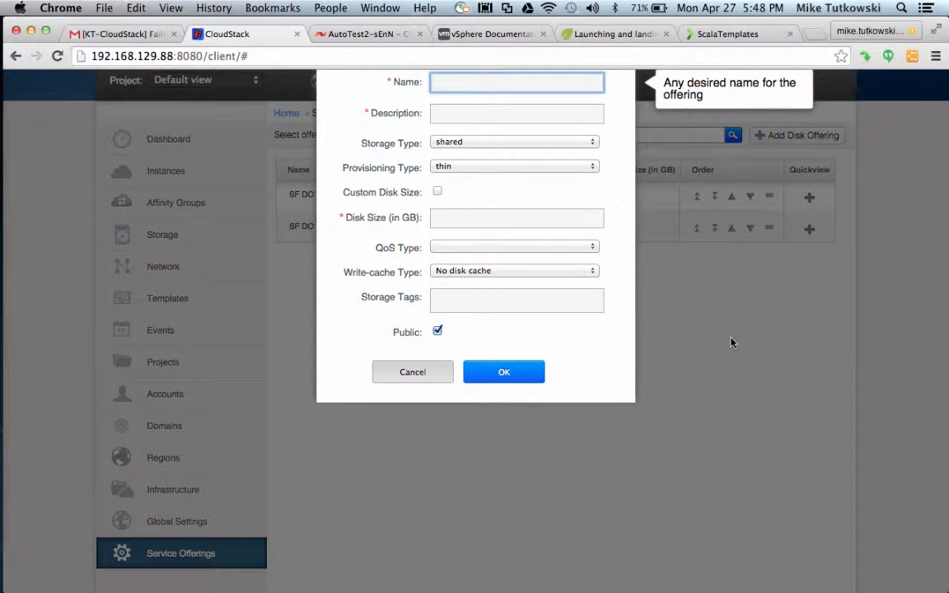
type("SF DO 3")
key("Tab")
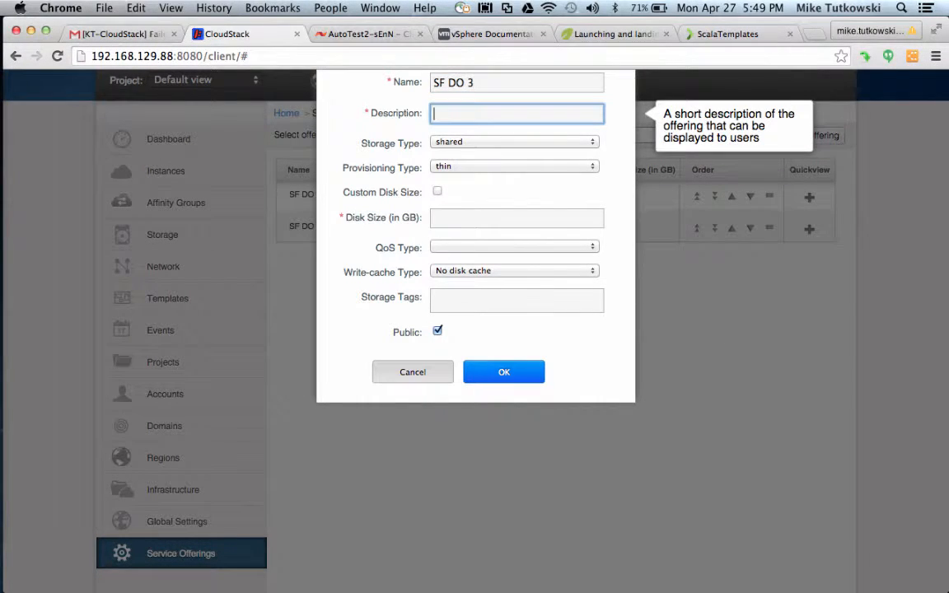
type("SF DO 3 (Min =")
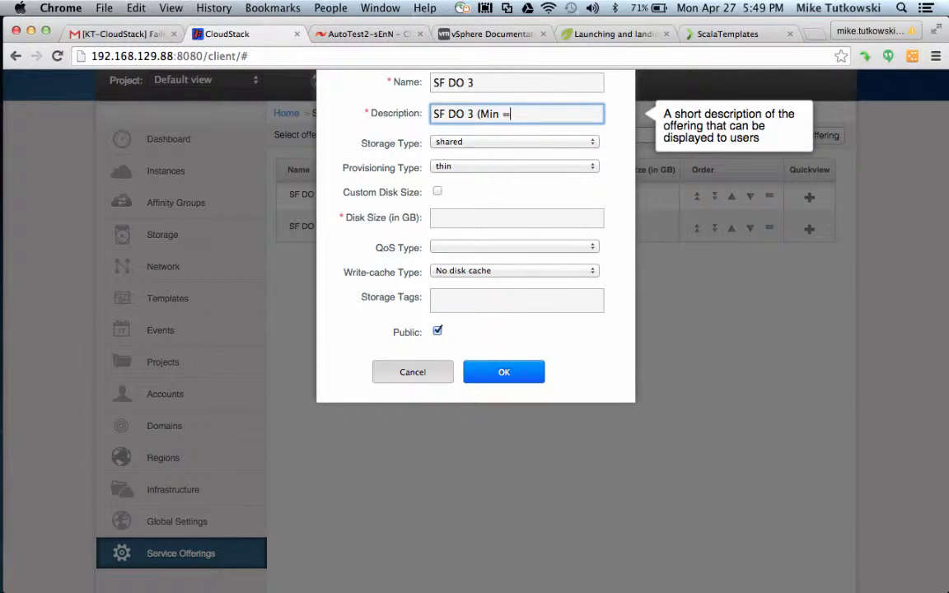
type(" 3,500; Max = 5,000)")
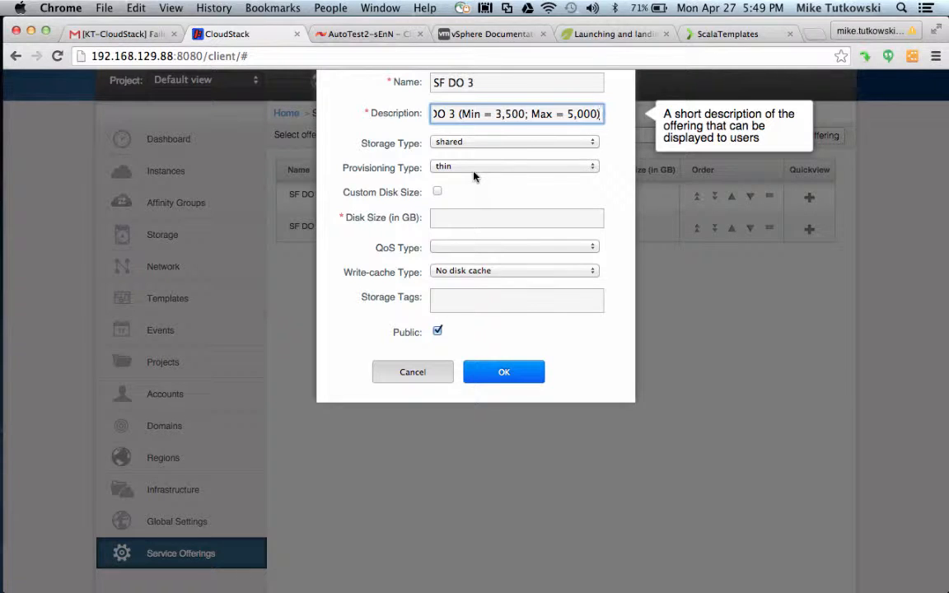
left_click(474, 217)
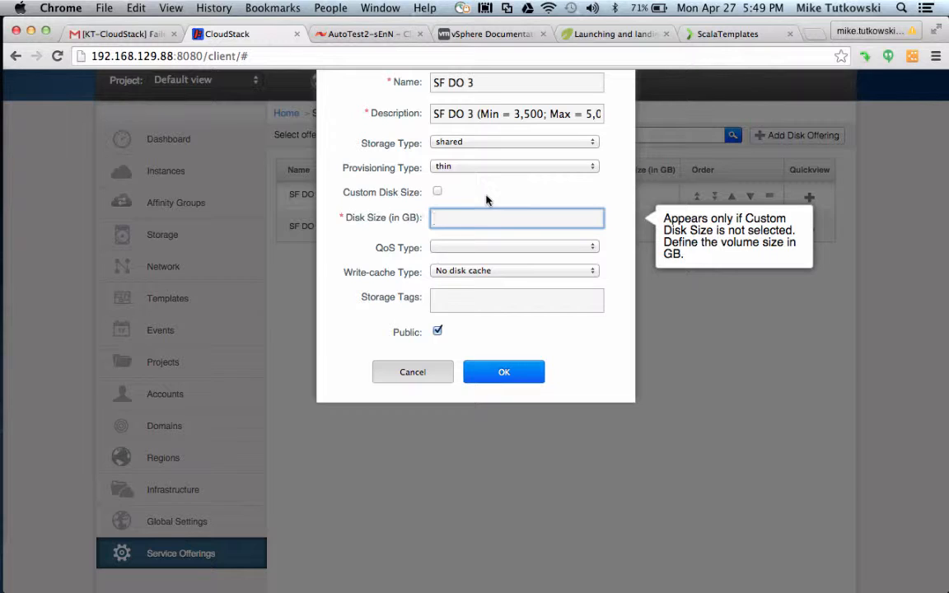
type("150")
Set storage-based QoS with Min IOPS 3500 and Max IOPS 5000.
left_click(455, 246)
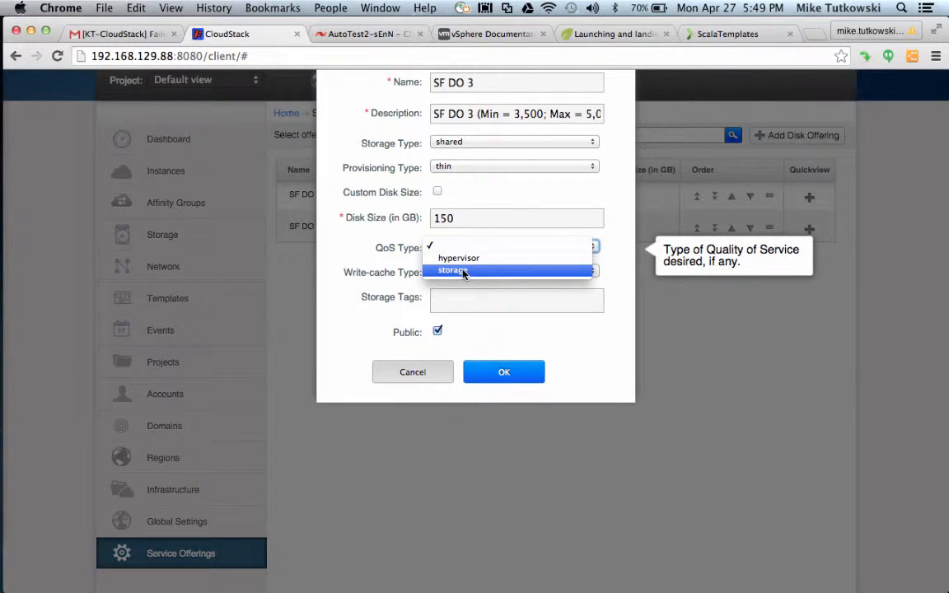
left_click(462, 272)
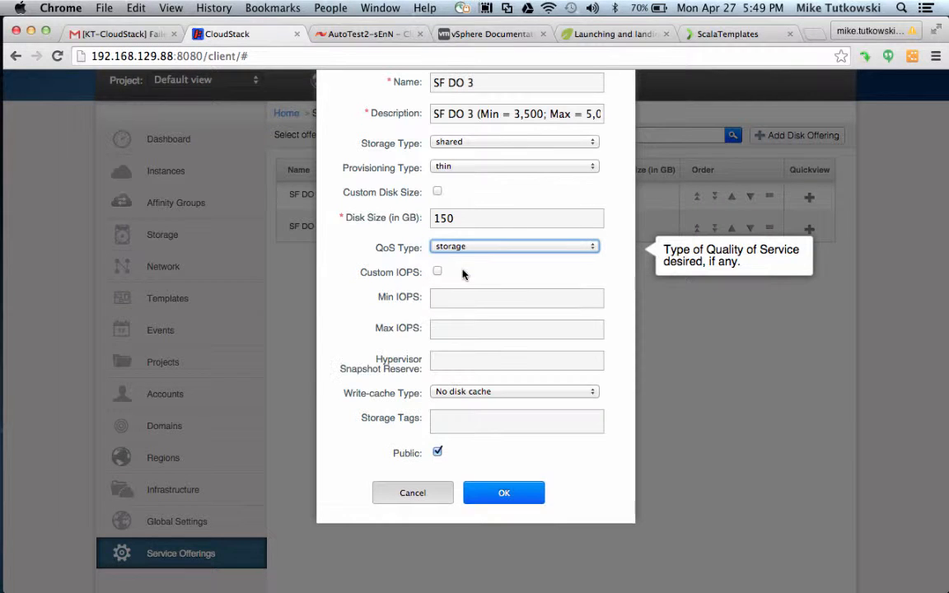
left_click(478, 300)
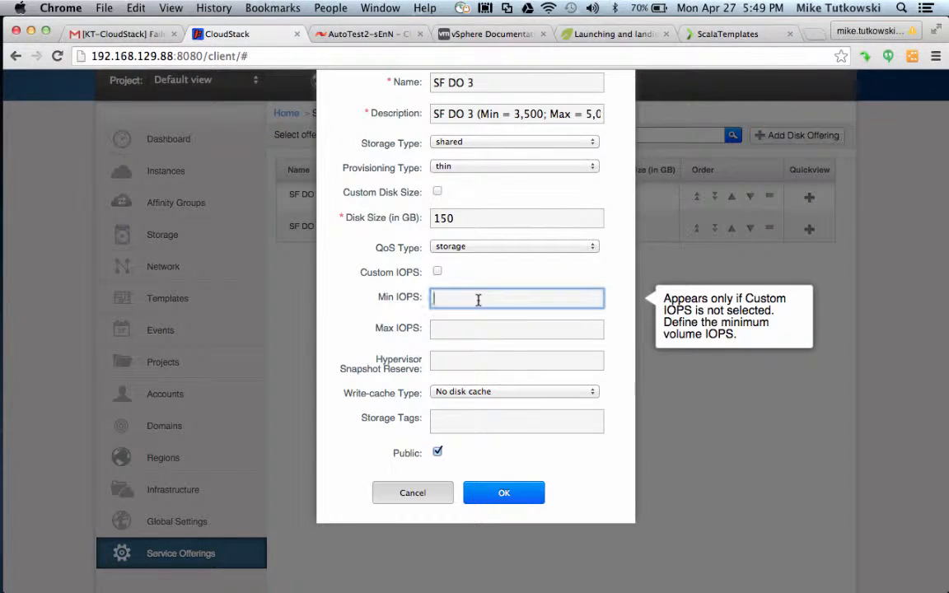
type("3500")
key("Tab")
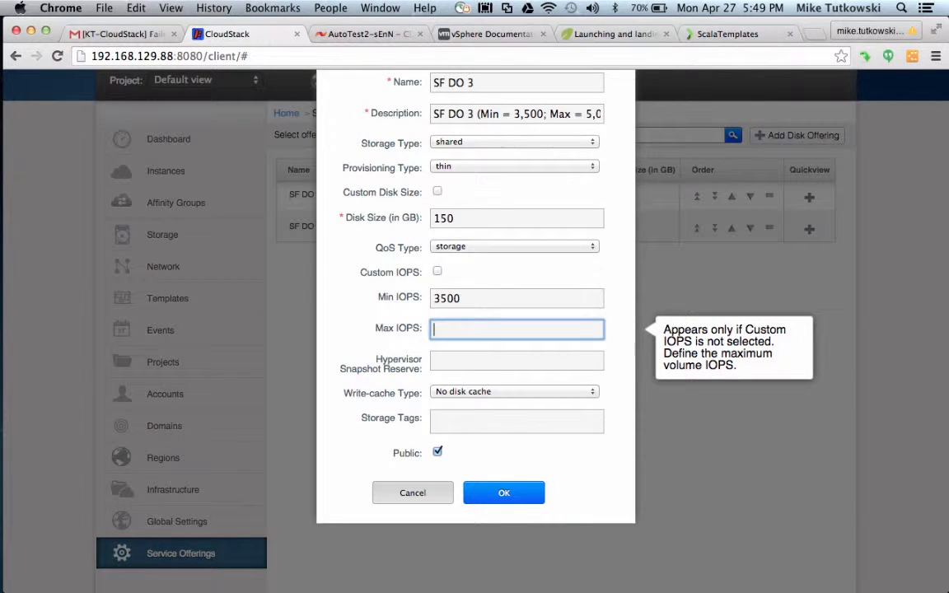
type("5000")
Enter hypervisor snapshot reserve 200, tag SolidFire_A, and save the SF DO 3 offering.
key("Tab")
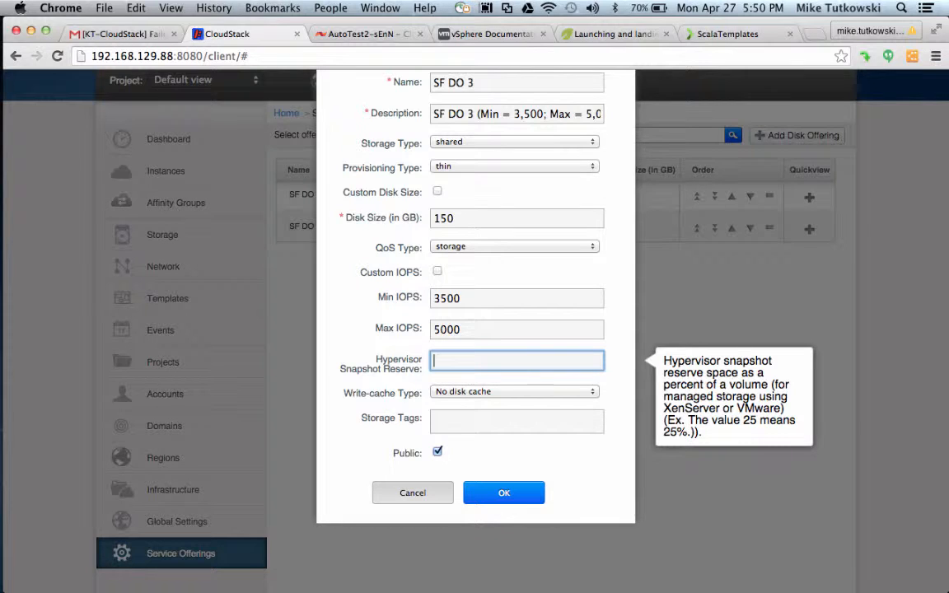
type("200")
left_click(477, 417)
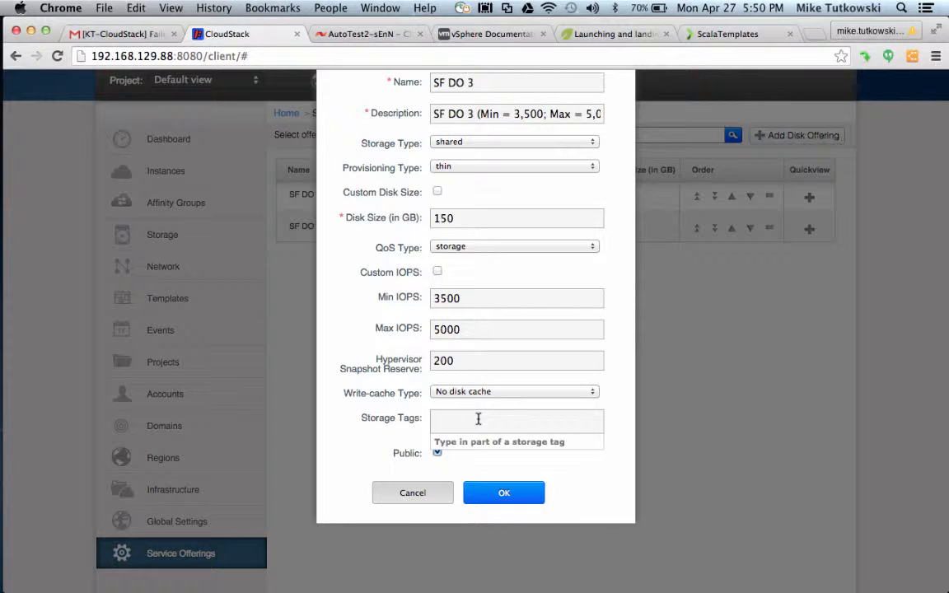
type("s")
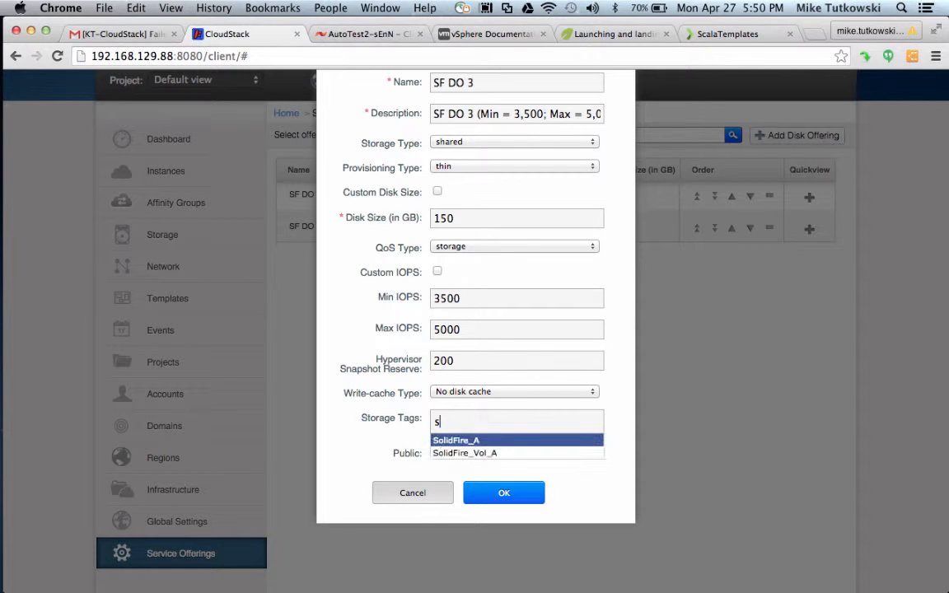
left_click(487, 440)
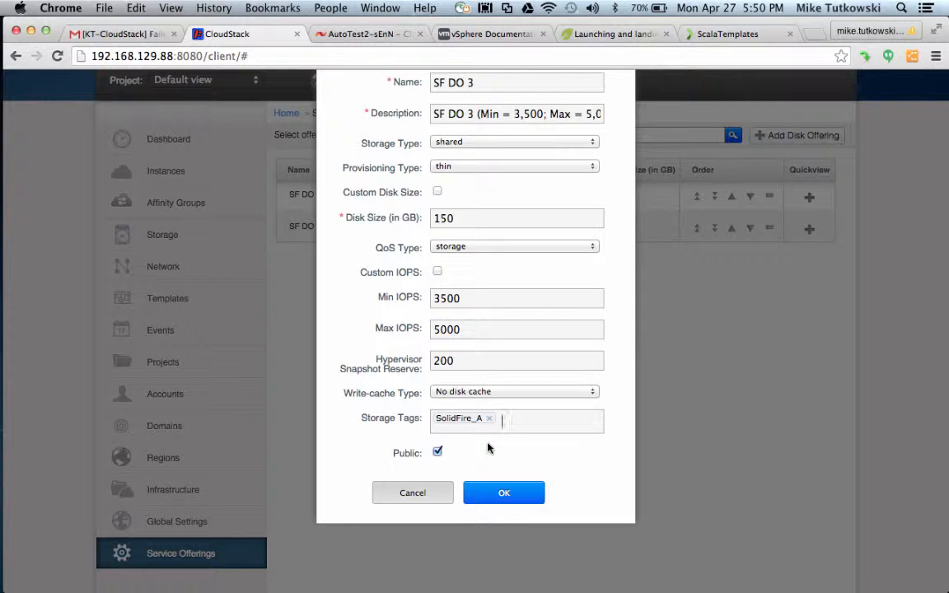
left_click(503, 493)
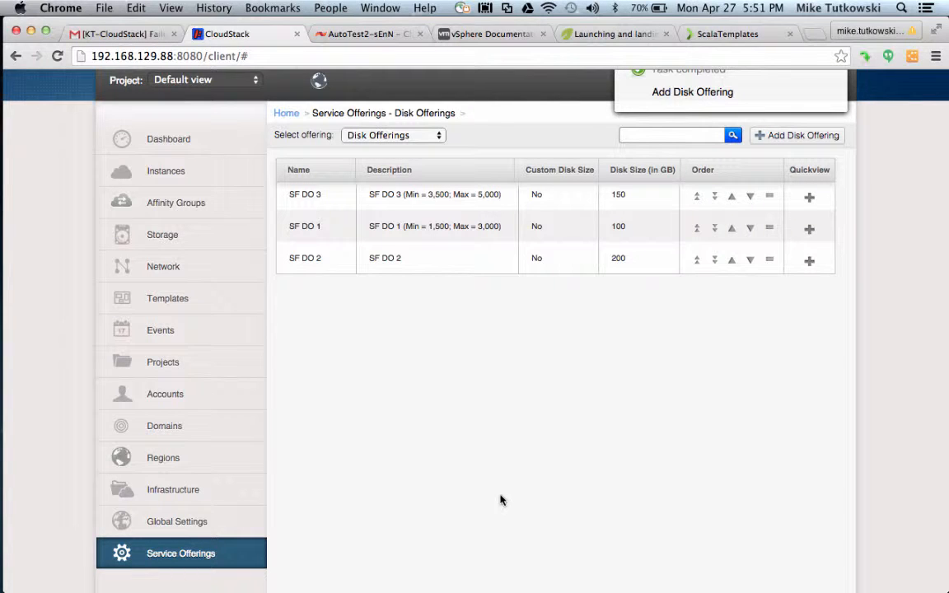
Open the Storage volumes list showing VM-1's DATA-6 and ROOT-6.
left_click(221, 244)
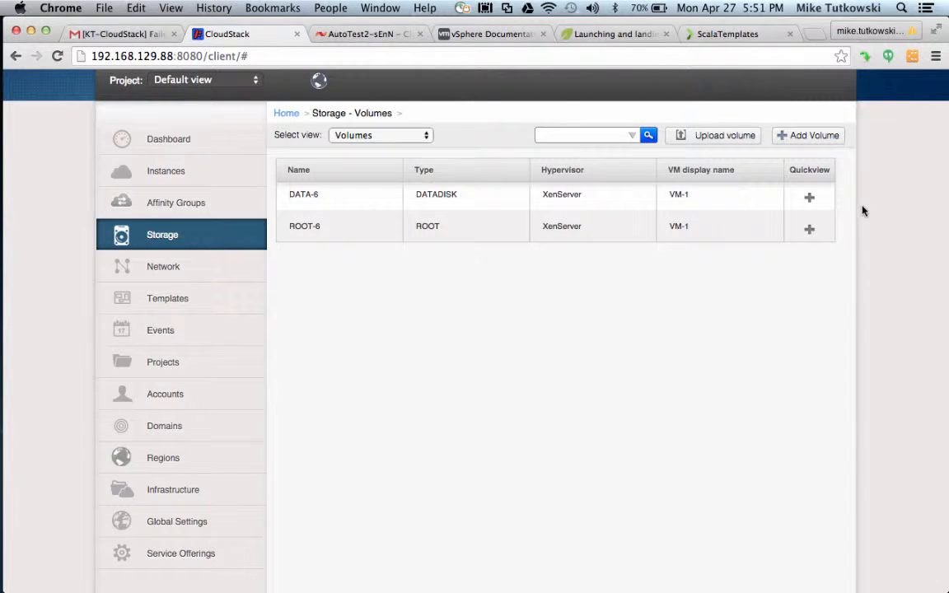
mouse_move(828, 197)
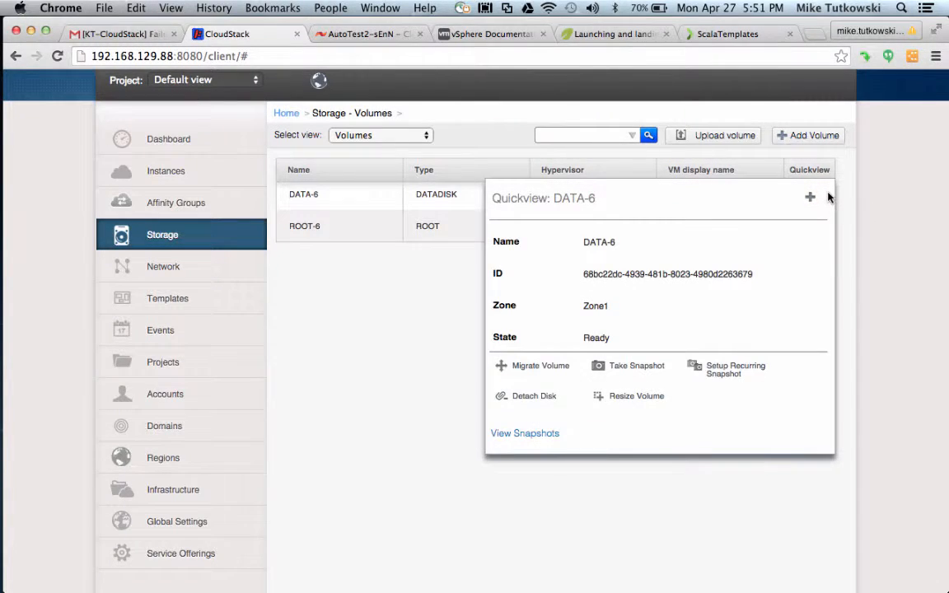
left_click(623, 399)
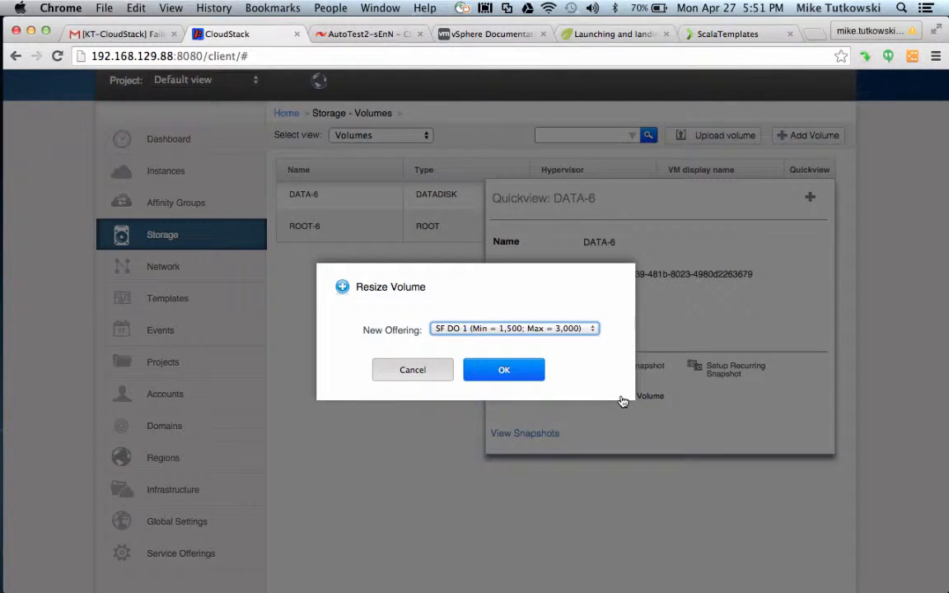
left_click(559, 330)
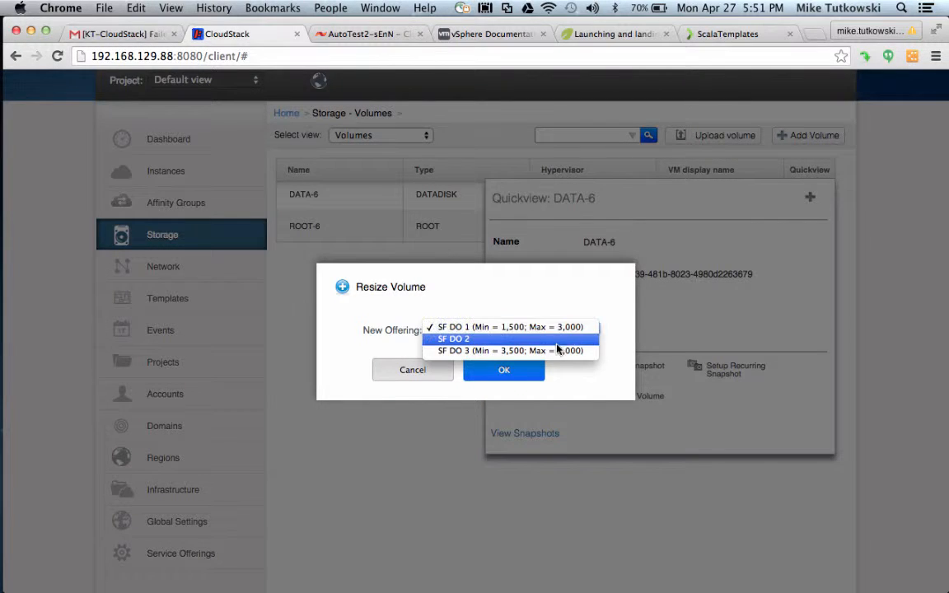
left_click(556, 351)
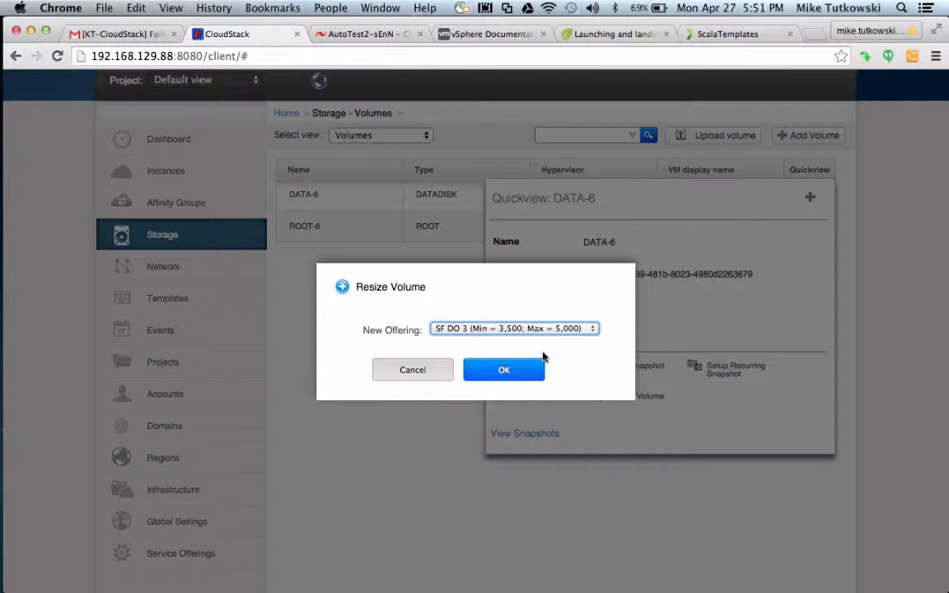
left_click(504, 370)
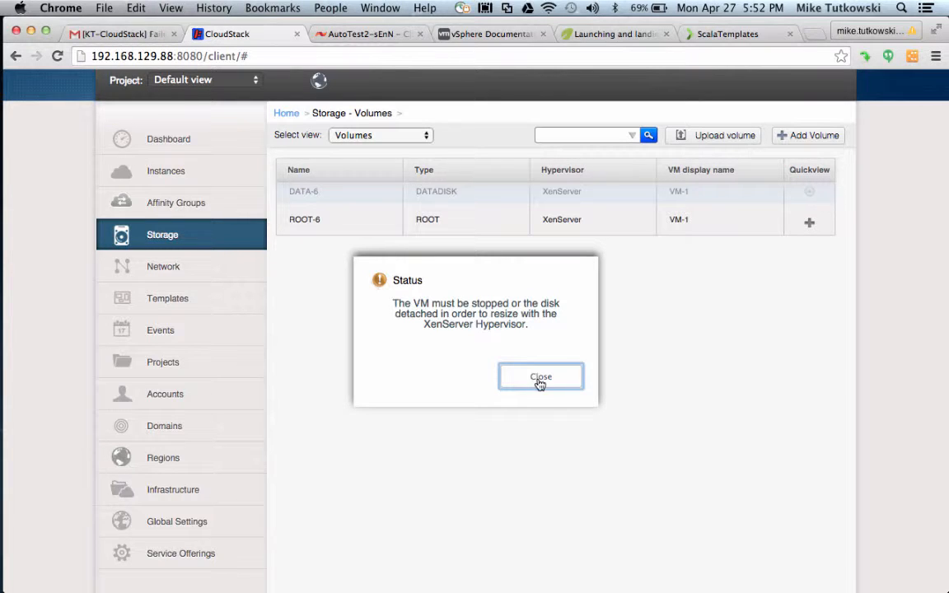
left_click(540, 379)
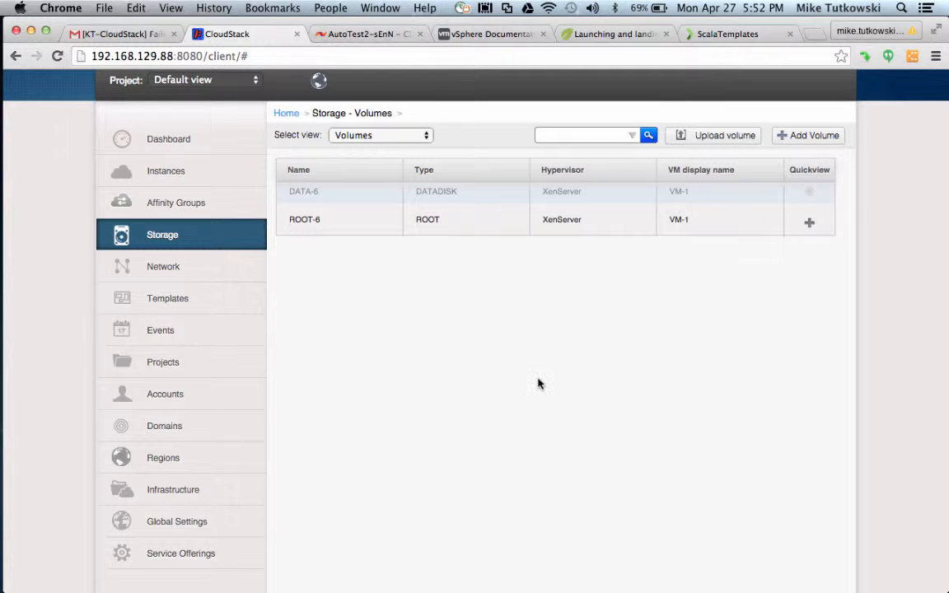
Reload the Storage volumes list so DATA-6 shows as Ready.
left_click(228, 239)
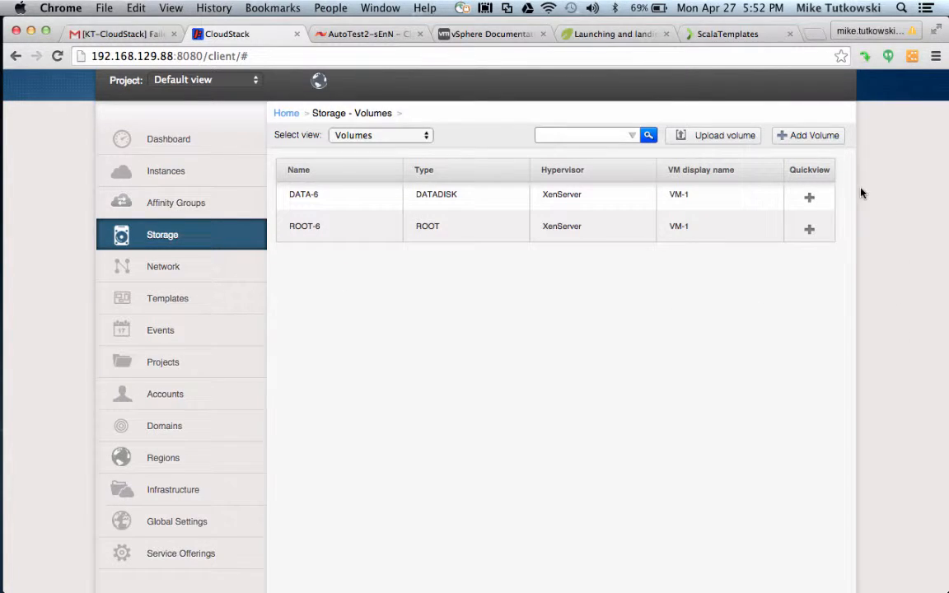
Detach DATA-6 from VM-1 and confirm.
mouse_move(824, 192)
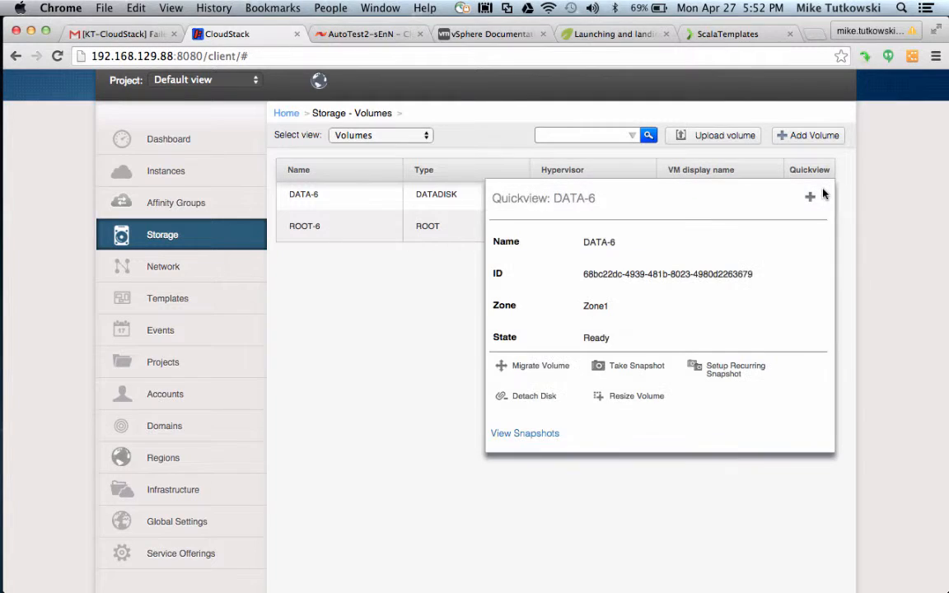
left_click(527, 396)
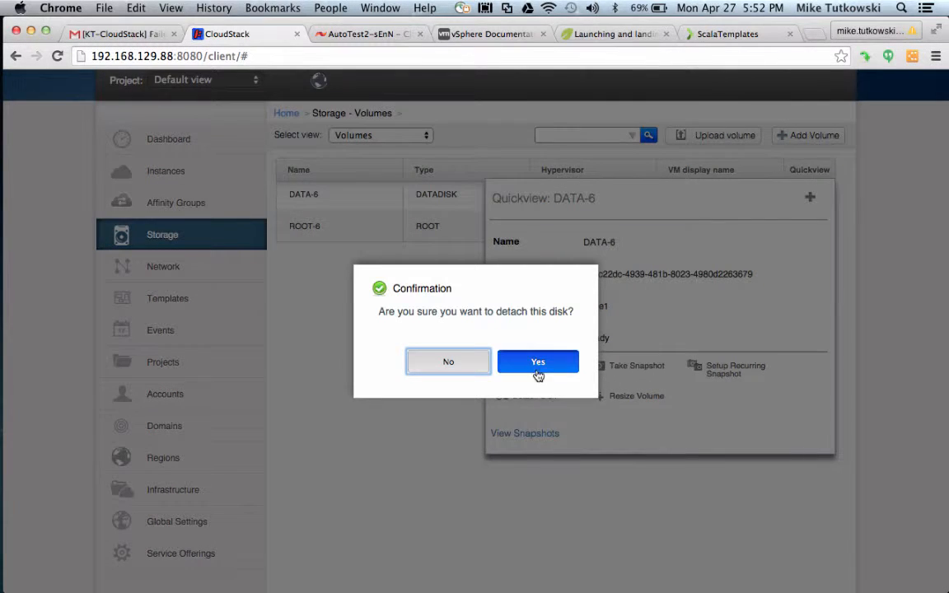
left_click(540, 363)
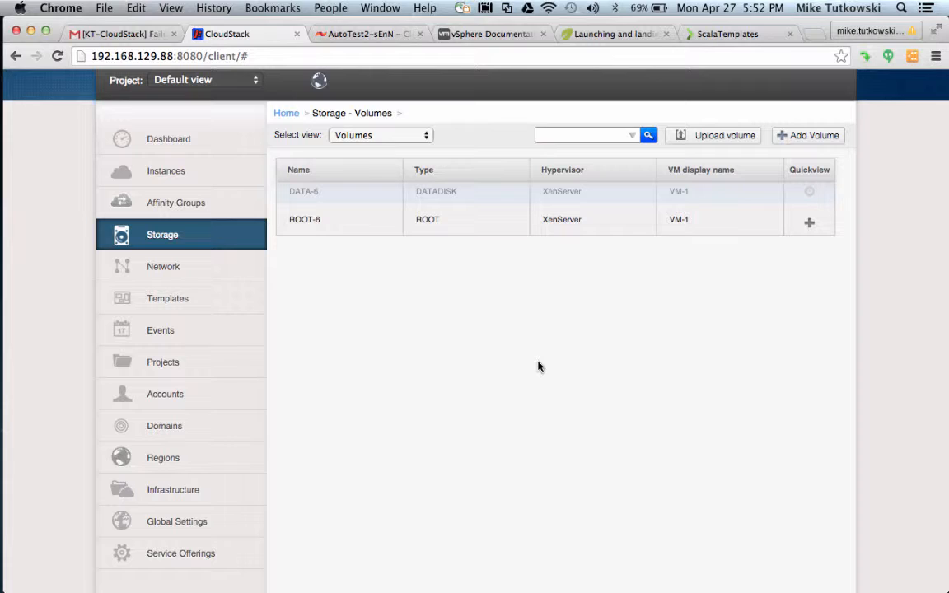
Check XenCenter for the removed data-6.8/0 storage repository, then return to CloudStack.
left_click(15, 414)
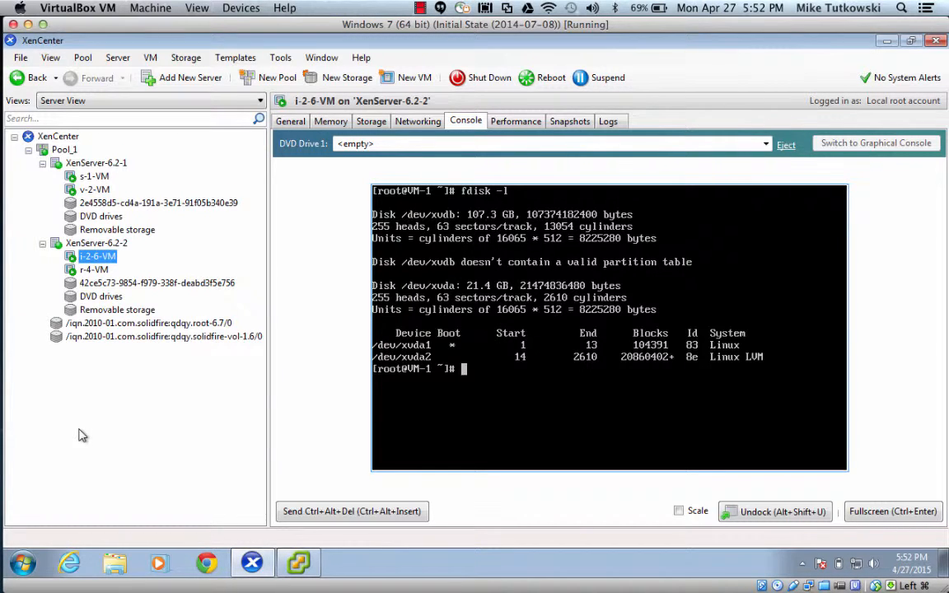
mouse_move(10, 355)
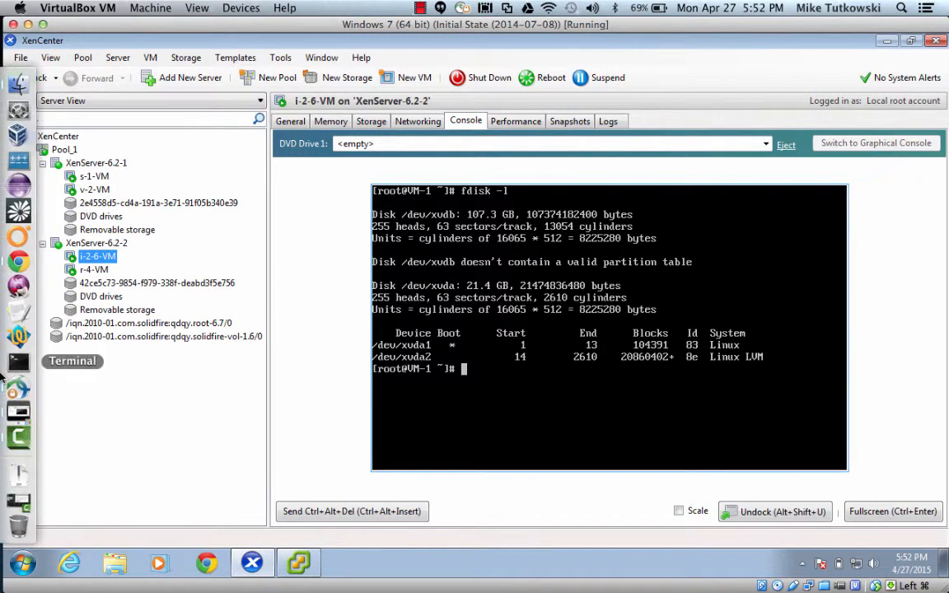
left_click(19, 263)
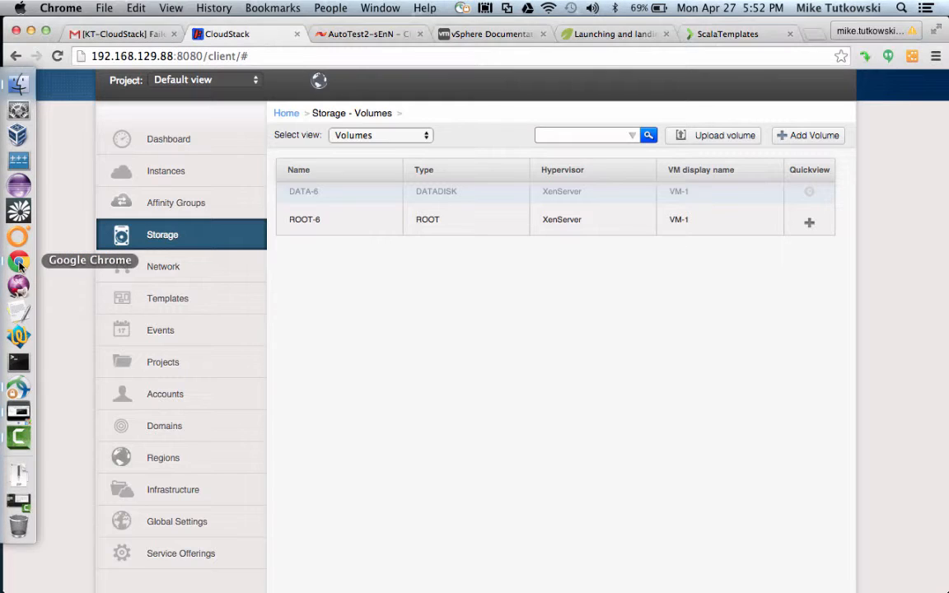
Resize DATA-6 onto the 'SF DO 3 (Min = 3,500; Max = 5,000)' offering.
scroll(445, 336, "up", 3)
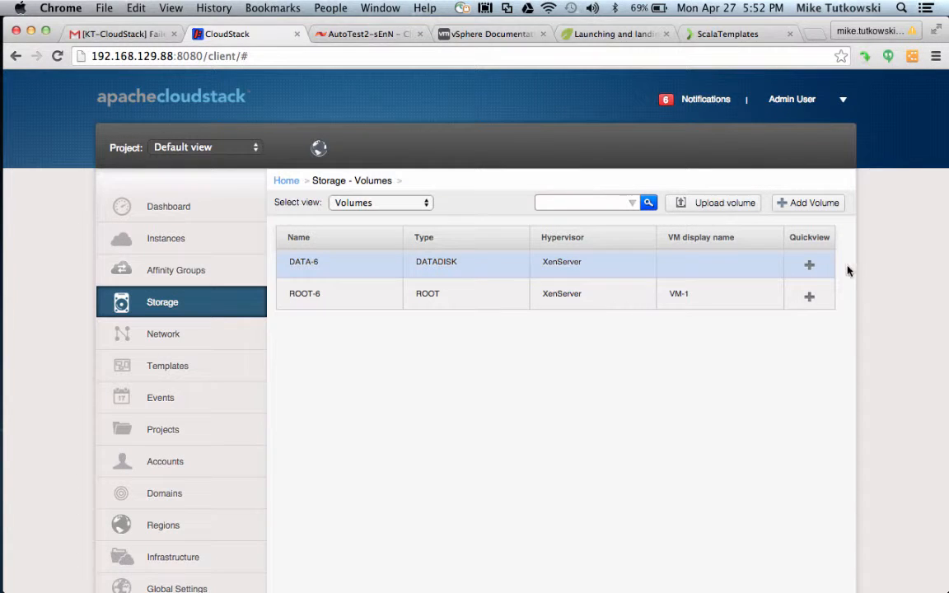
mouse_move(826, 266)
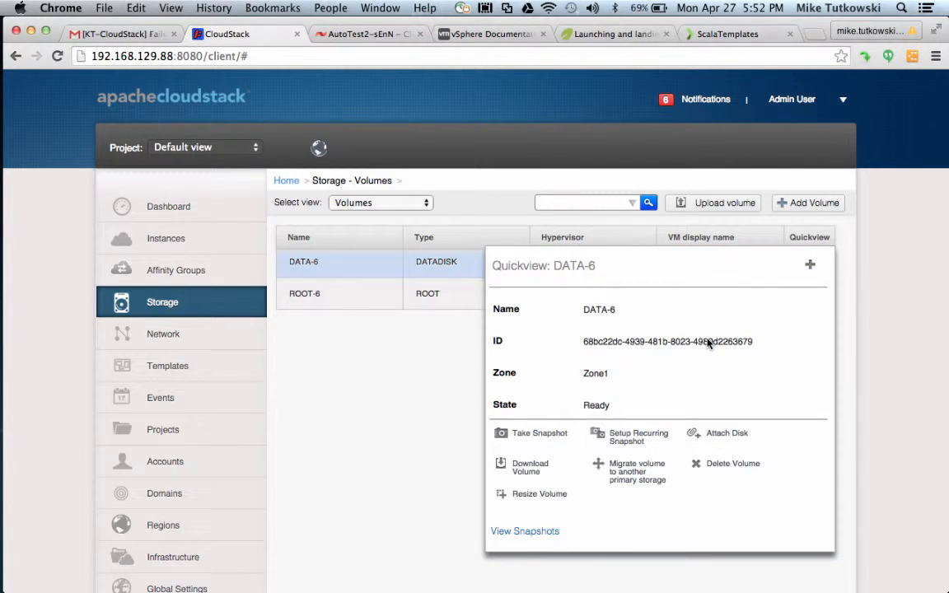
left_click(526, 495)
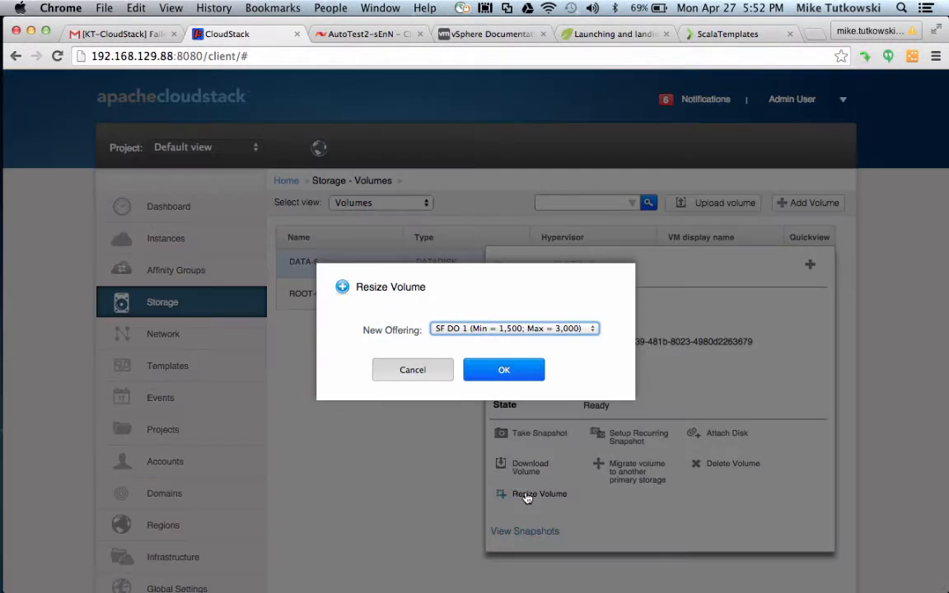
left_click(528, 330)
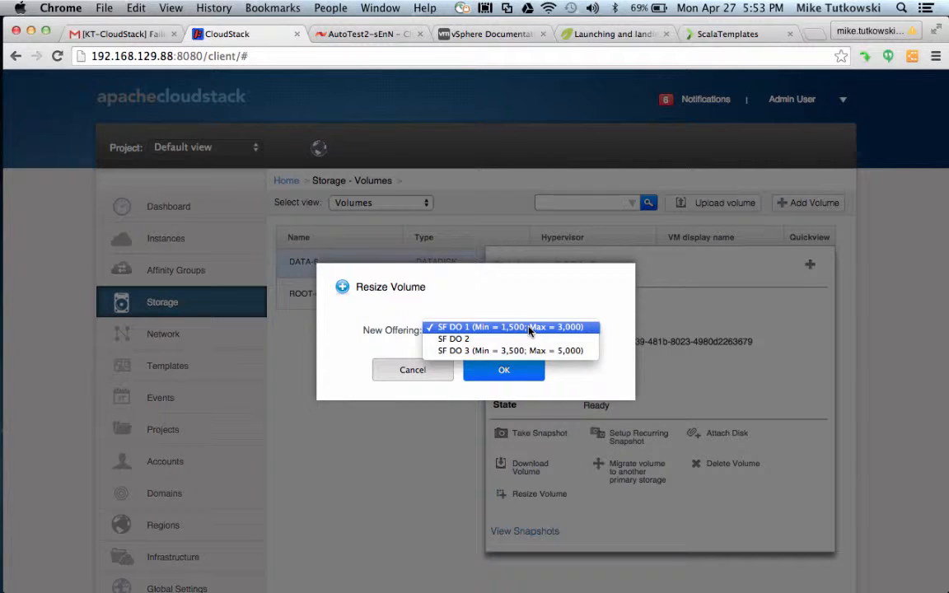
left_click(528, 351)
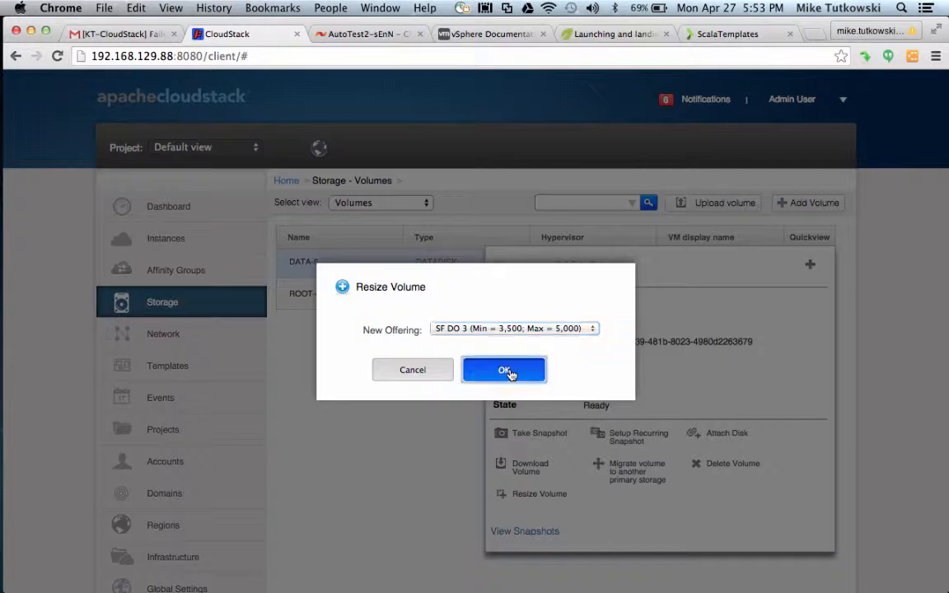
left_click(506, 370)
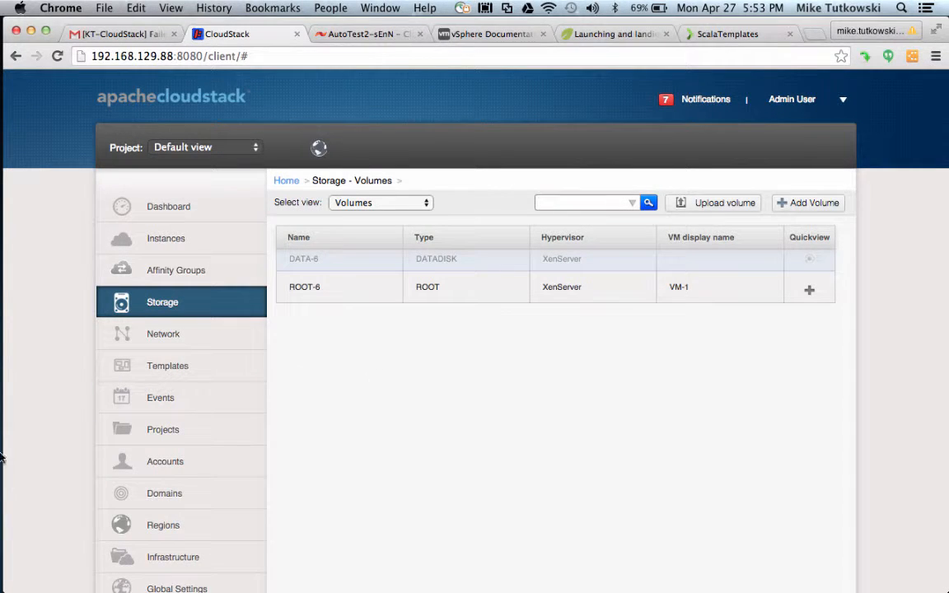
After the Resize Volume task completes, switch to the SolidFire cluster's QoS volume list.
mouse_move(3, 412)
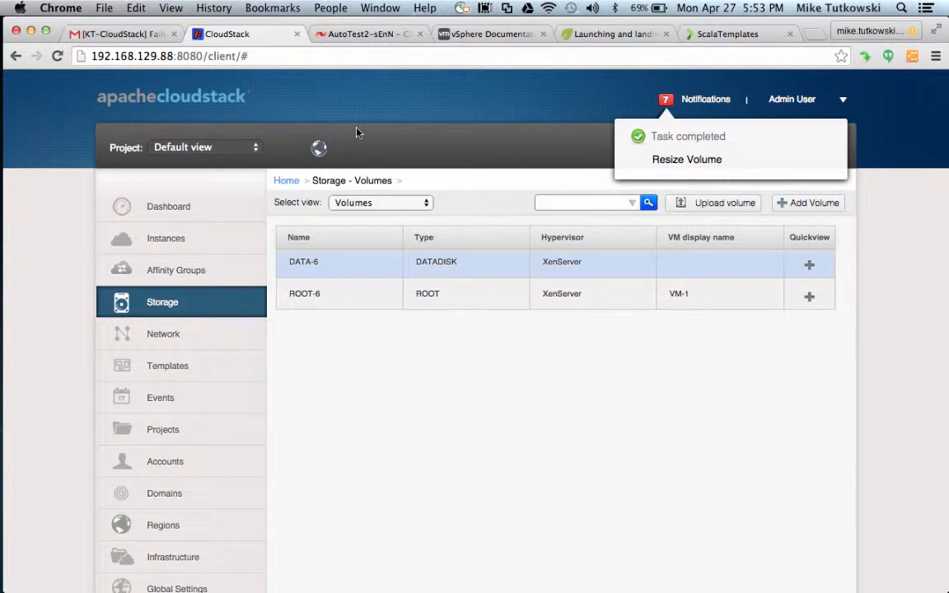
left_click(366, 37)
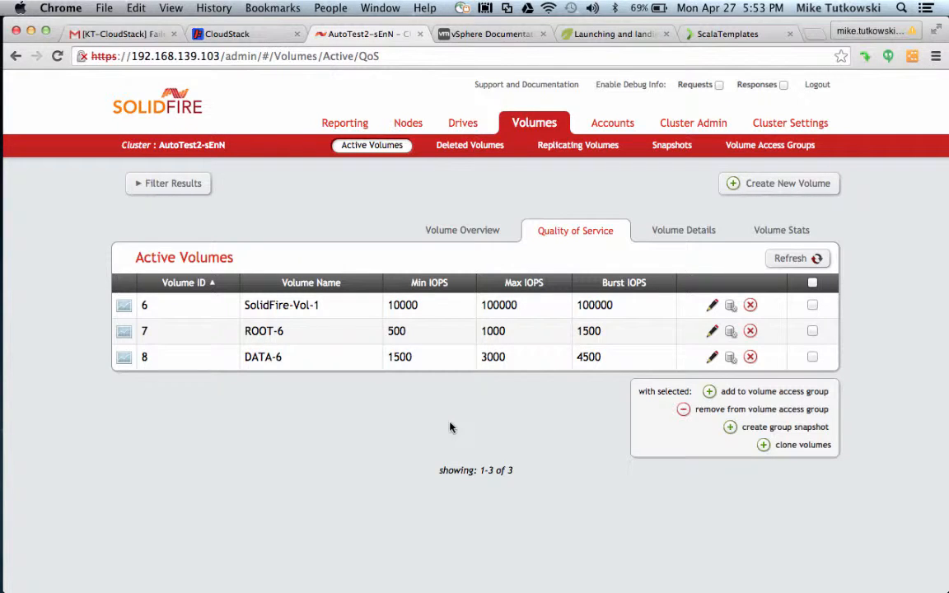
Highlight DATA-6's 1500/3000 Min/Max IOPS in SolidFire and refresh the table.
double_click(402, 356)
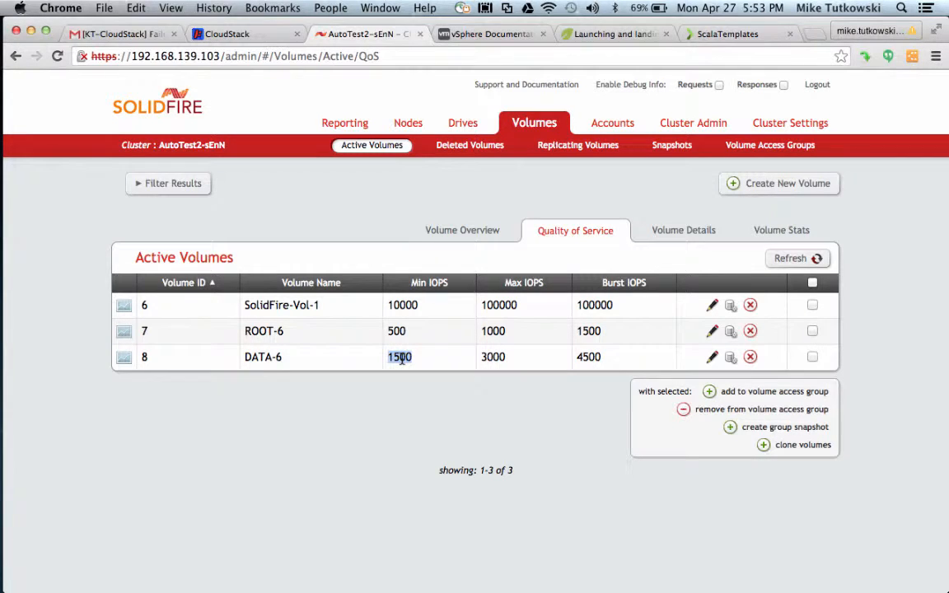
double_click(493, 357)
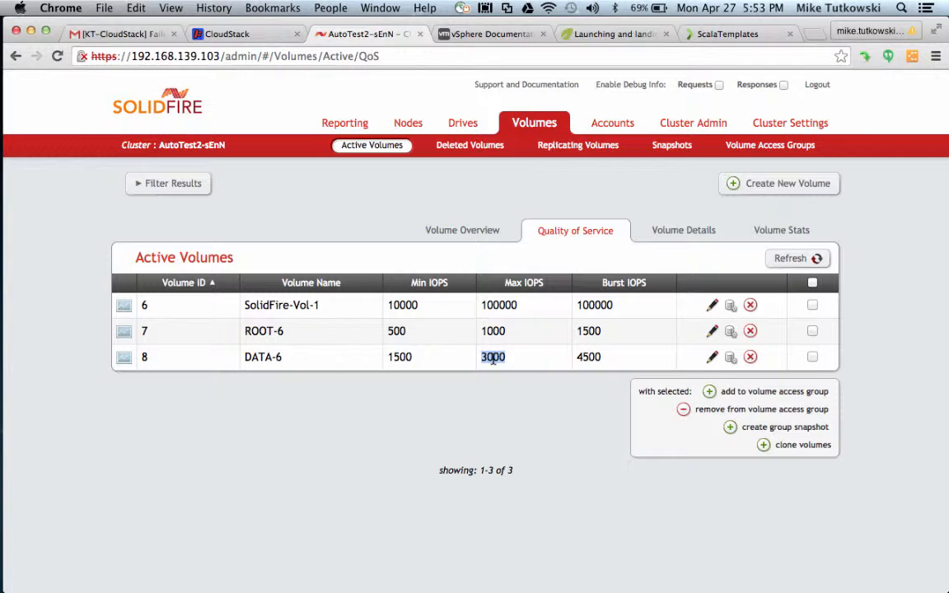
left_click(795, 260)
Mark DATA-6's 322.1 GB total size in Volume Overview, then return to CloudStack.
left_click(479, 233)
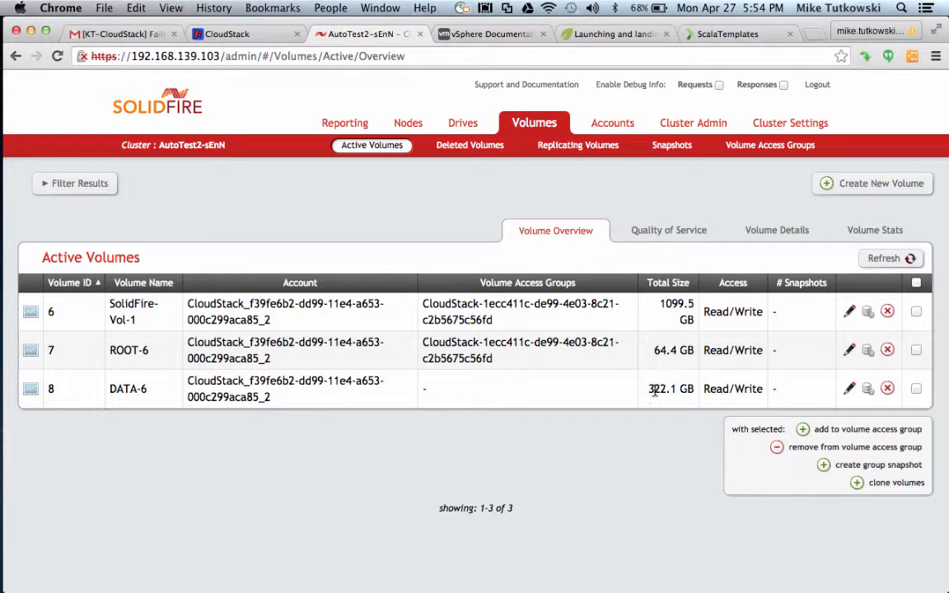
left_click_drag(650, 388, 696, 390)
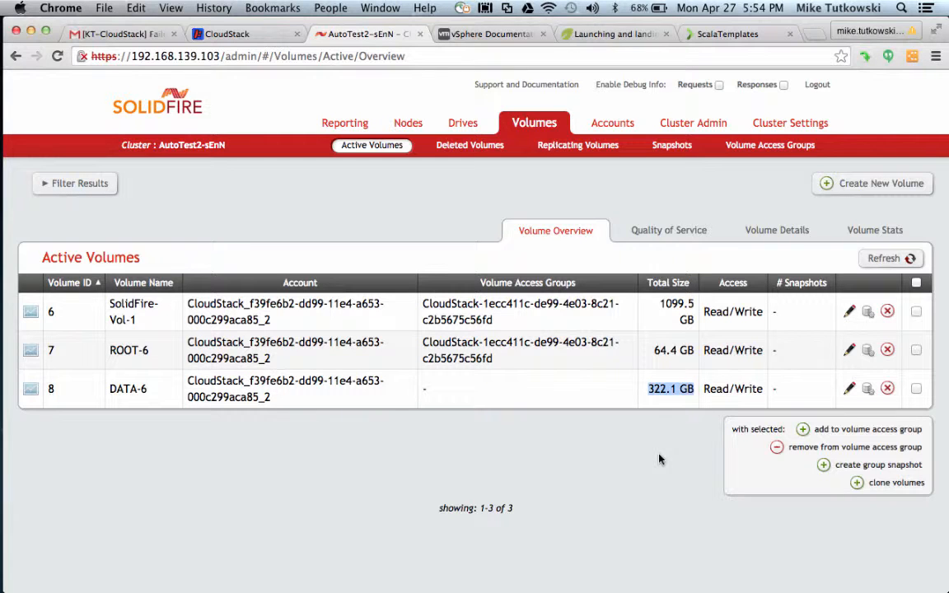
mouse_move(10, 498)
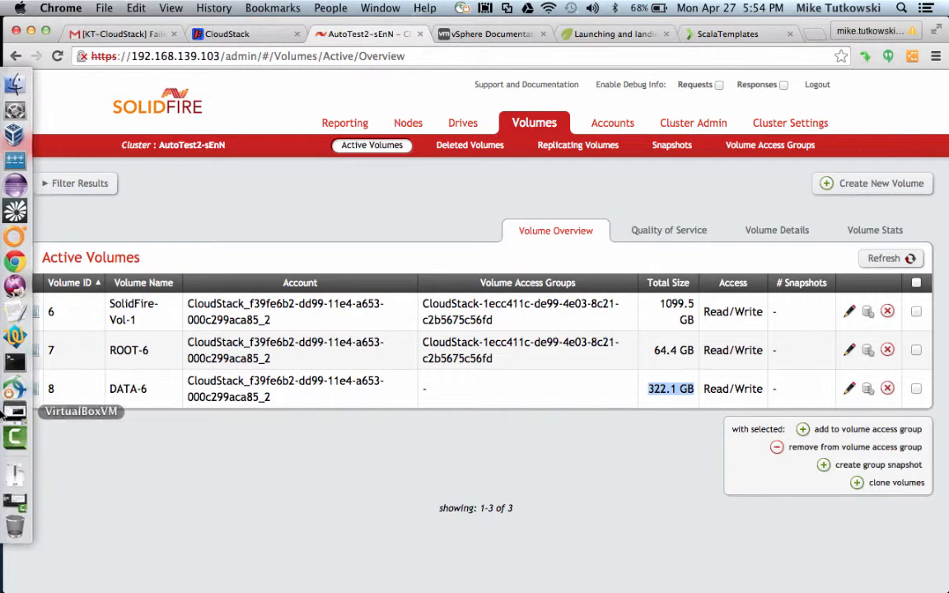
left_click(242, 36)
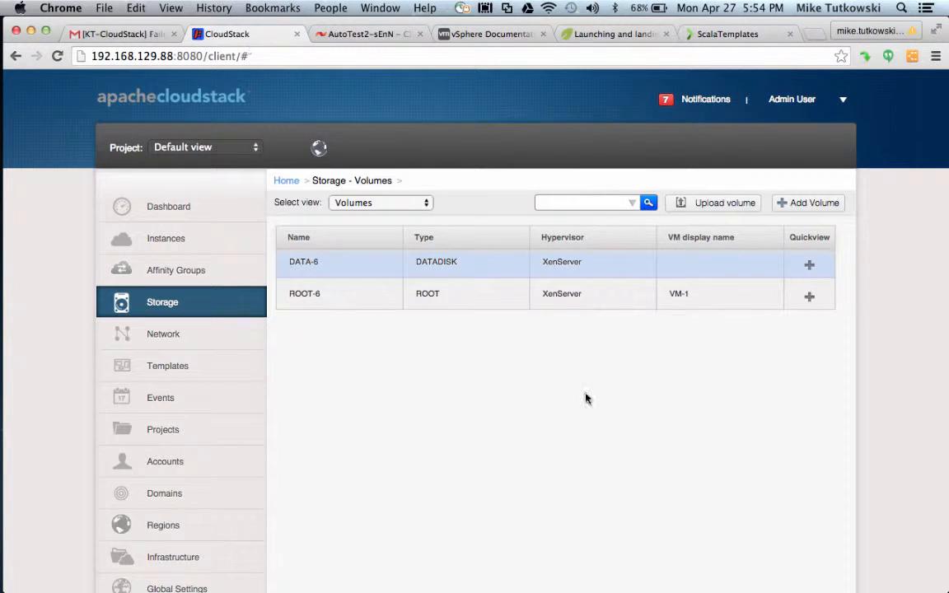
Attach DATA-6 to VM-1, then switch to XenCenter to view its console.
mouse_move(791, 264)
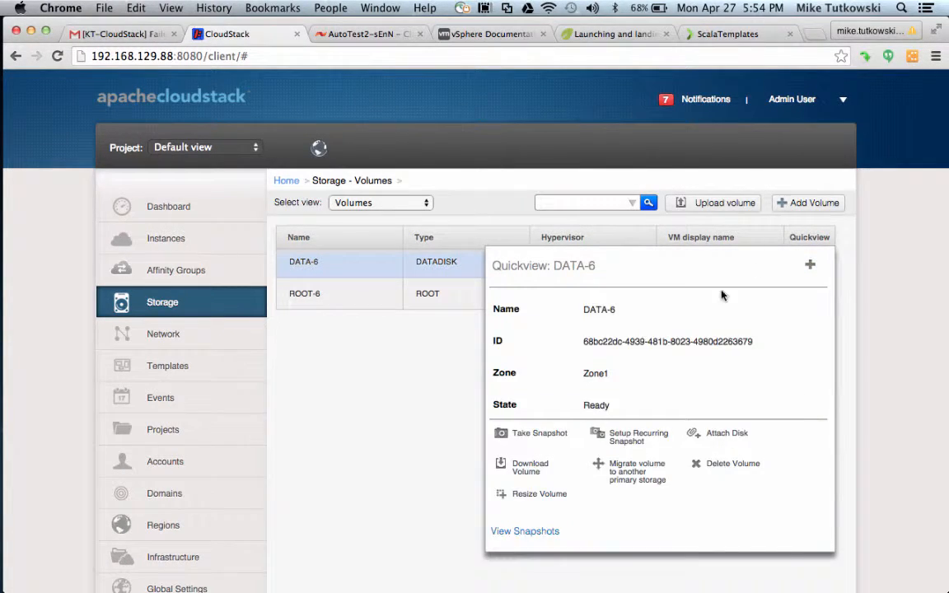
left_click(719, 435)
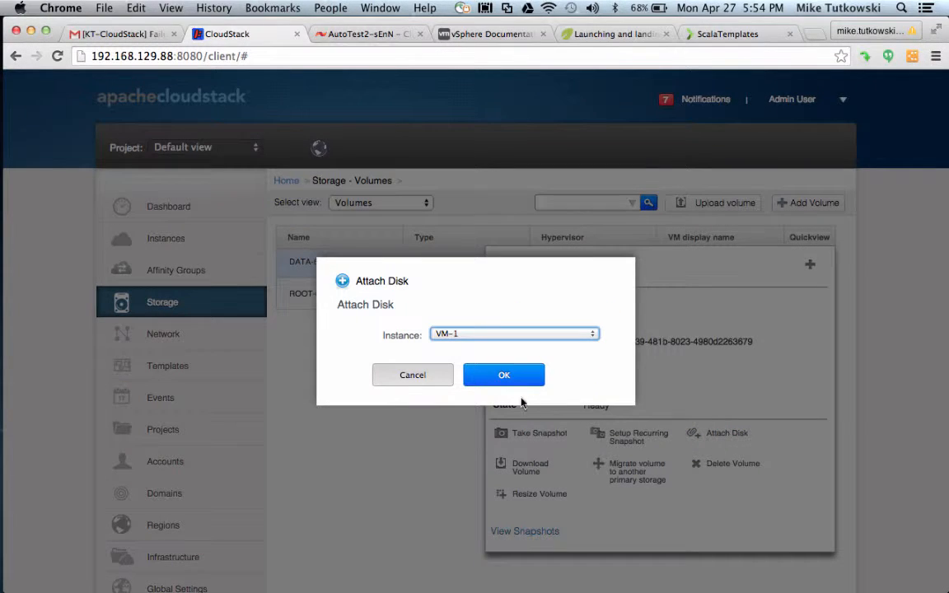
left_click(504, 376)
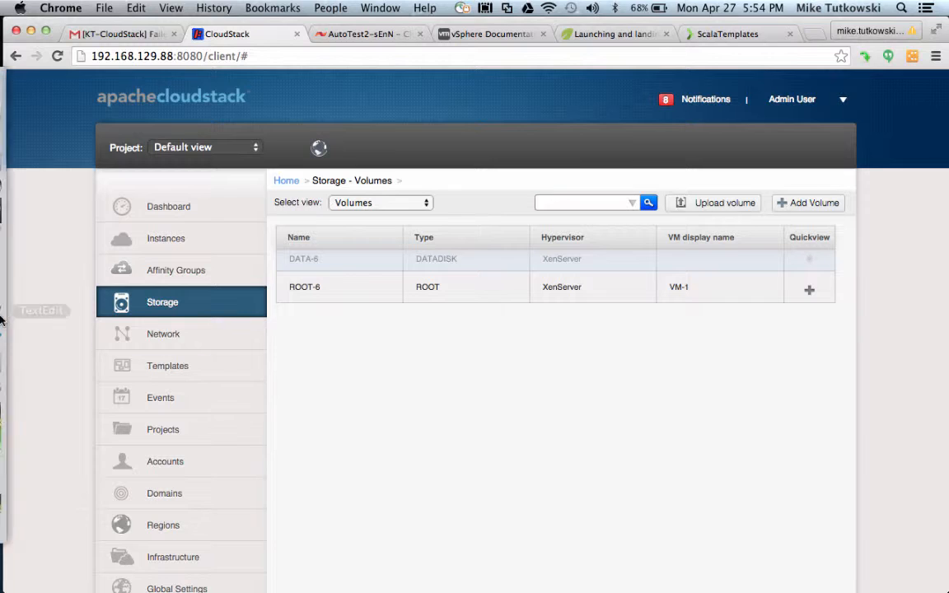
mouse_move(9, 387)
left_click(17, 417)
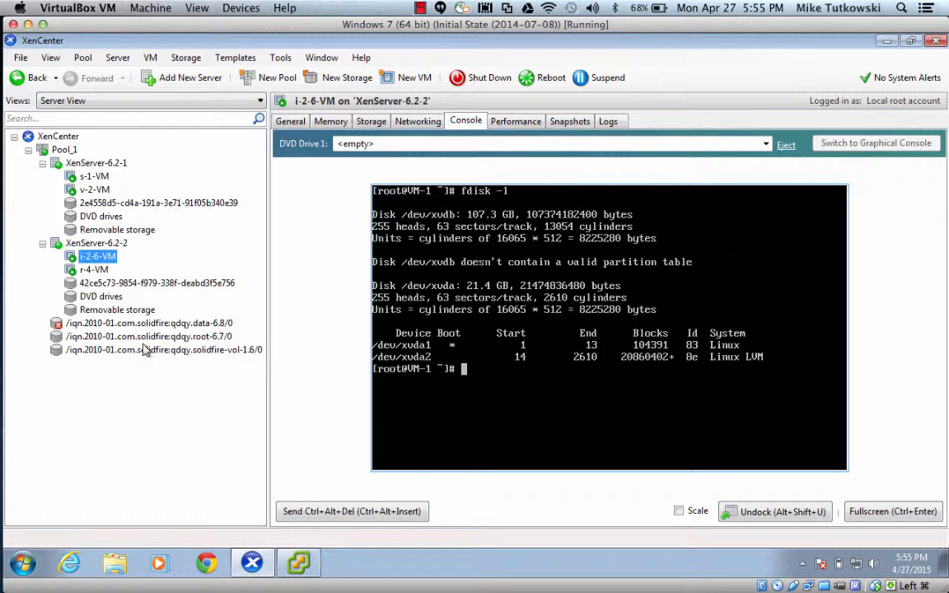
left_click(148, 325)
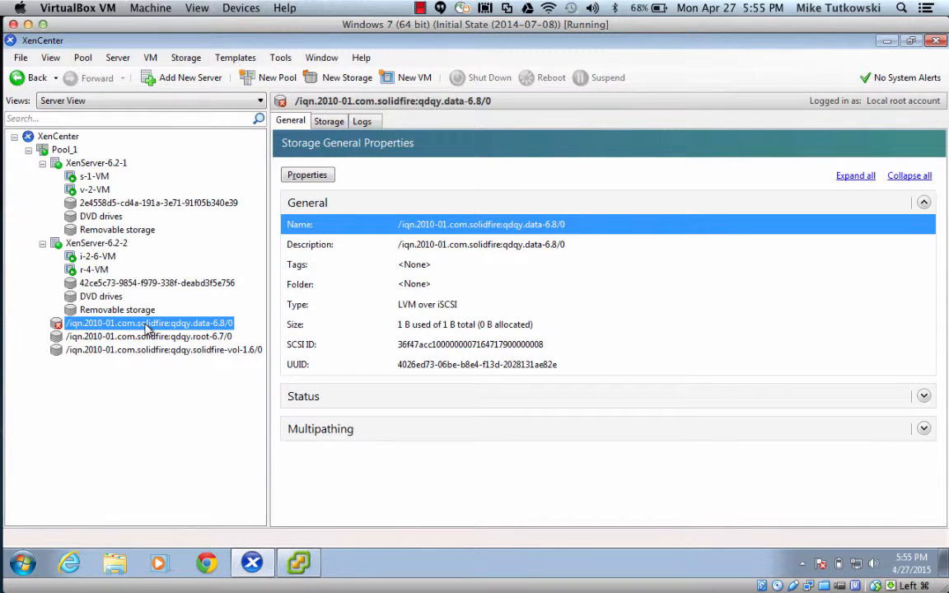
left_click(325, 121)
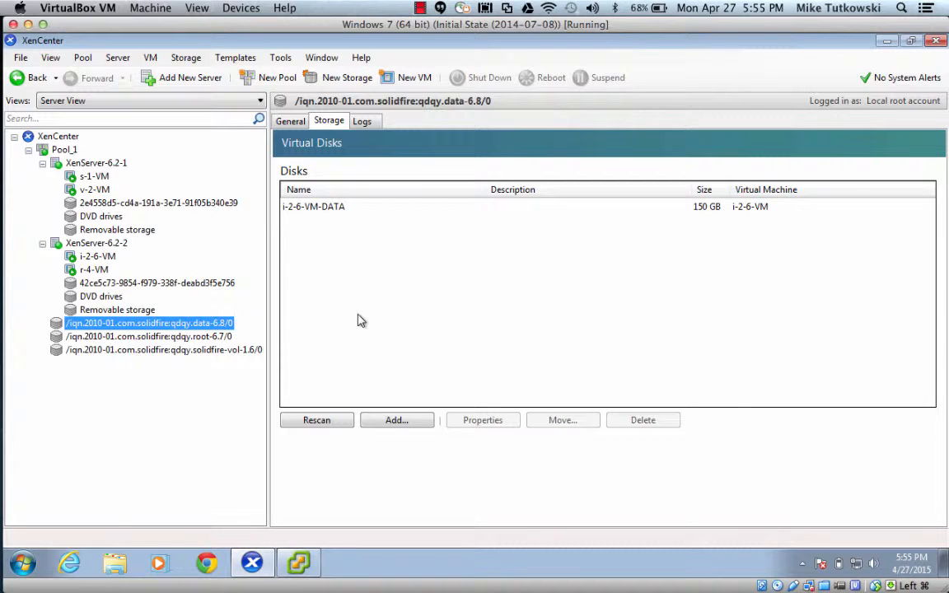
left_click(107, 259)
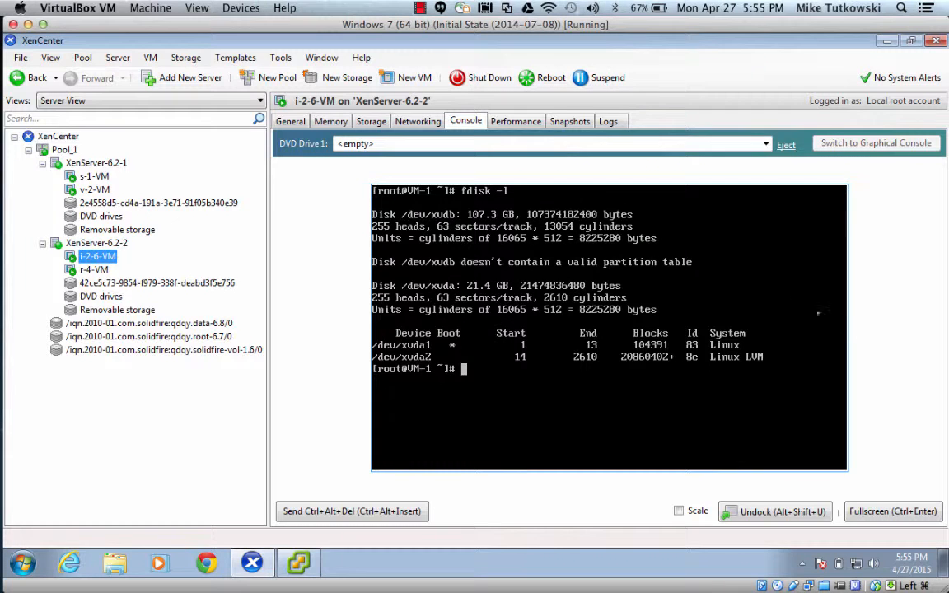
Clear the console and run fdisk -l to show /dev/xvdb at 161.0 GB, then return to CloudStack volumes.
type("clear")
key("Return")
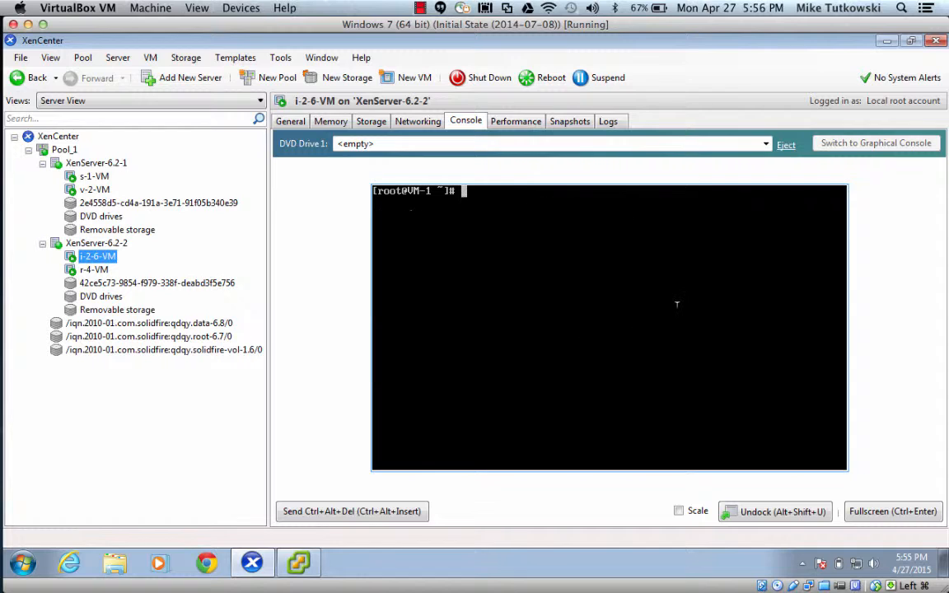
type("fdisk -l")
key("Return")
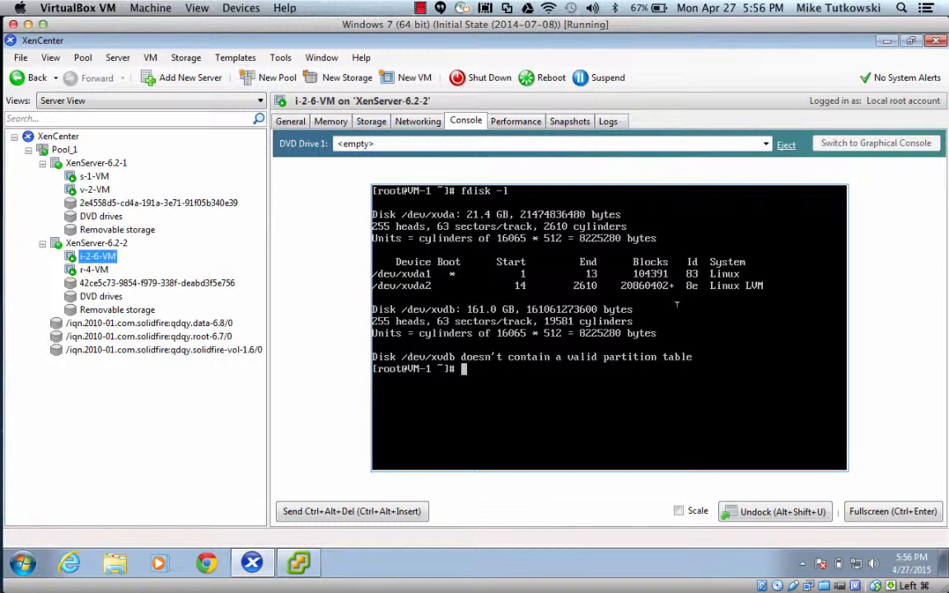
left_click(420, 7)
left_click(486, 21)
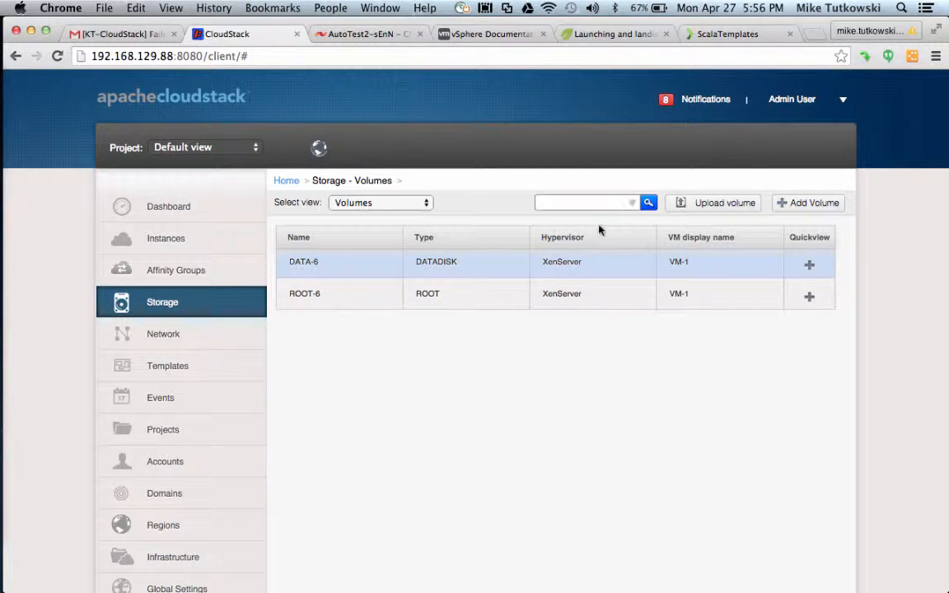
Open DATA-6's details and highlight its SF DO 3 disk offering.
left_click(307, 265)
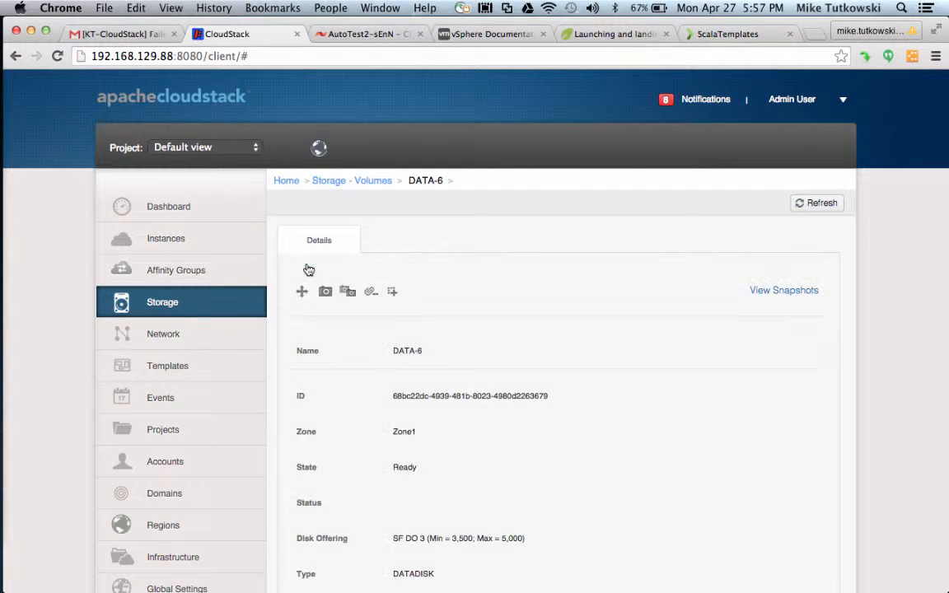
scroll(499, 484, "down", 2)
scroll(498, 484, "down", 3)
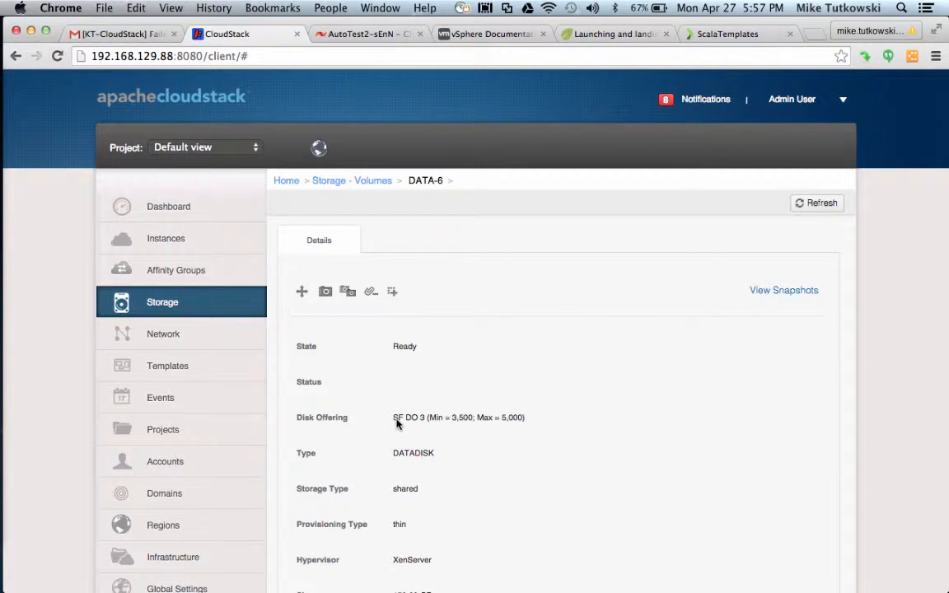
left_click_drag(393, 418, 418, 423)
Highlight DATA-6's Max IOPS value of 5000, then switch to Camtasia 2.
scroll(512, 428, "down", 1)
scroll(513, 428, "down", 3)
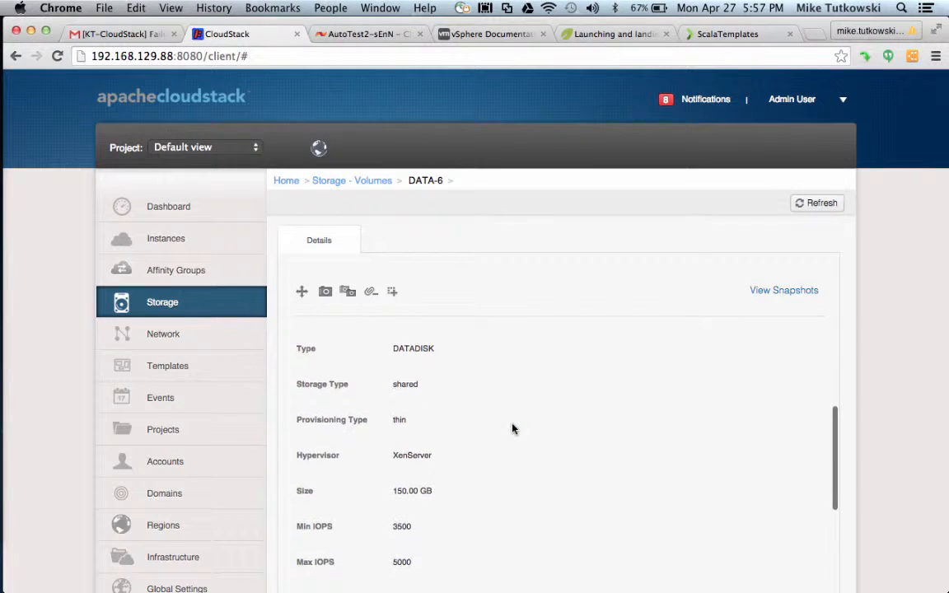
double_click(403, 562)
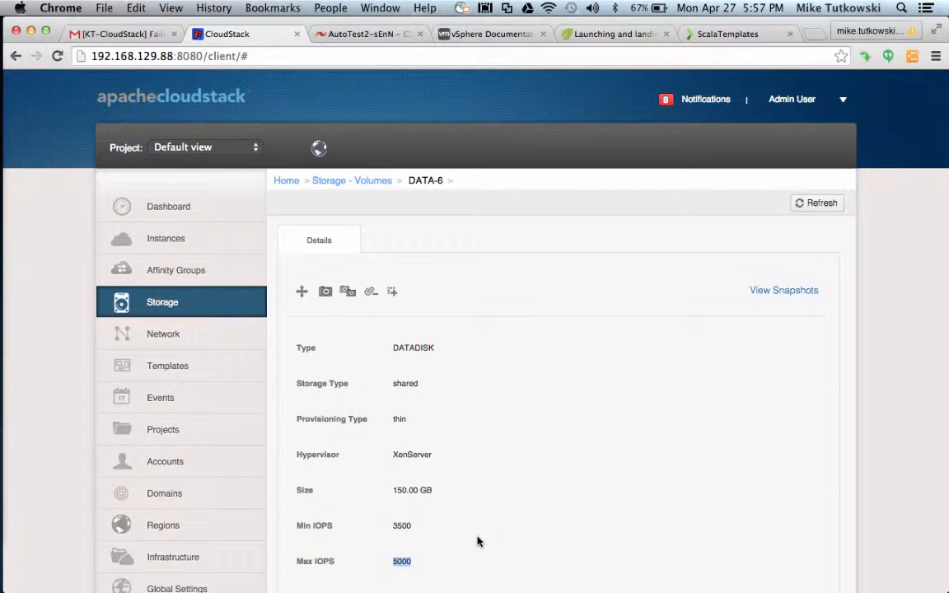
left_click(439, 493)
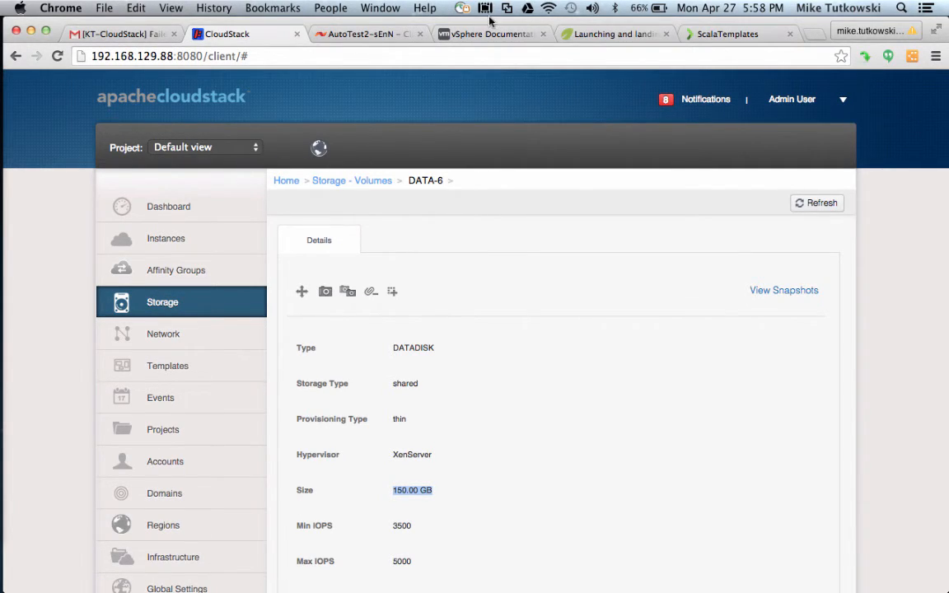
mouse_move(3, 157)
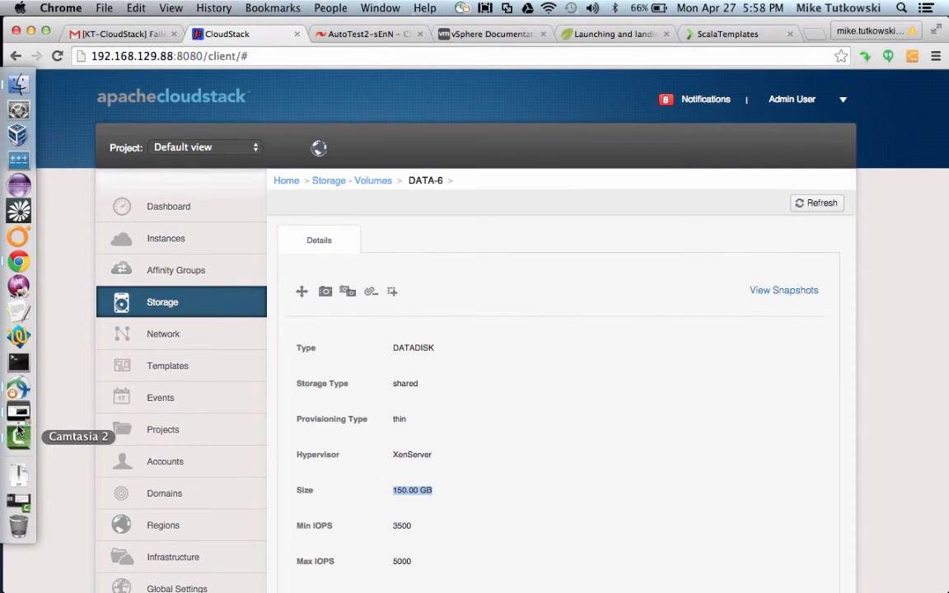
left_click(18, 394)
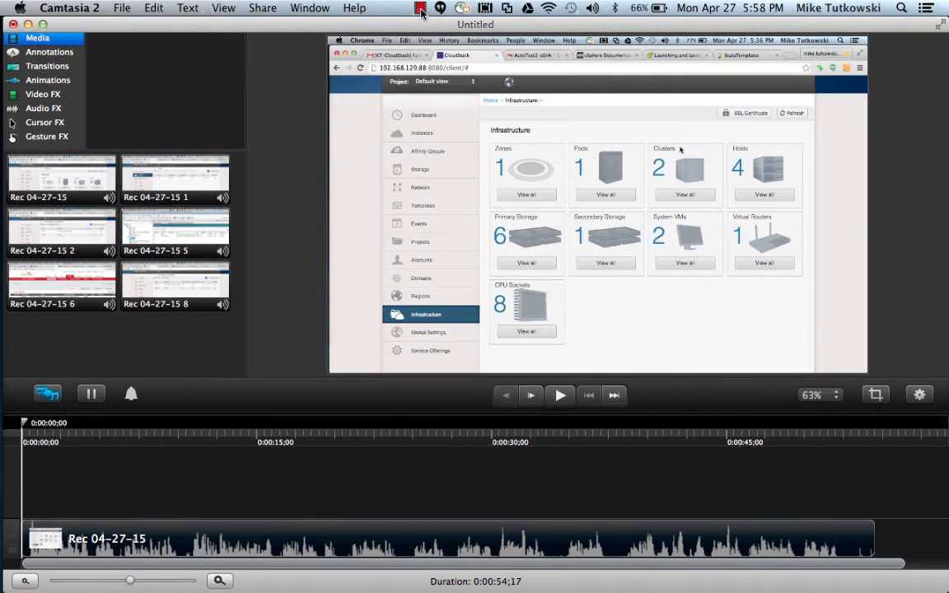